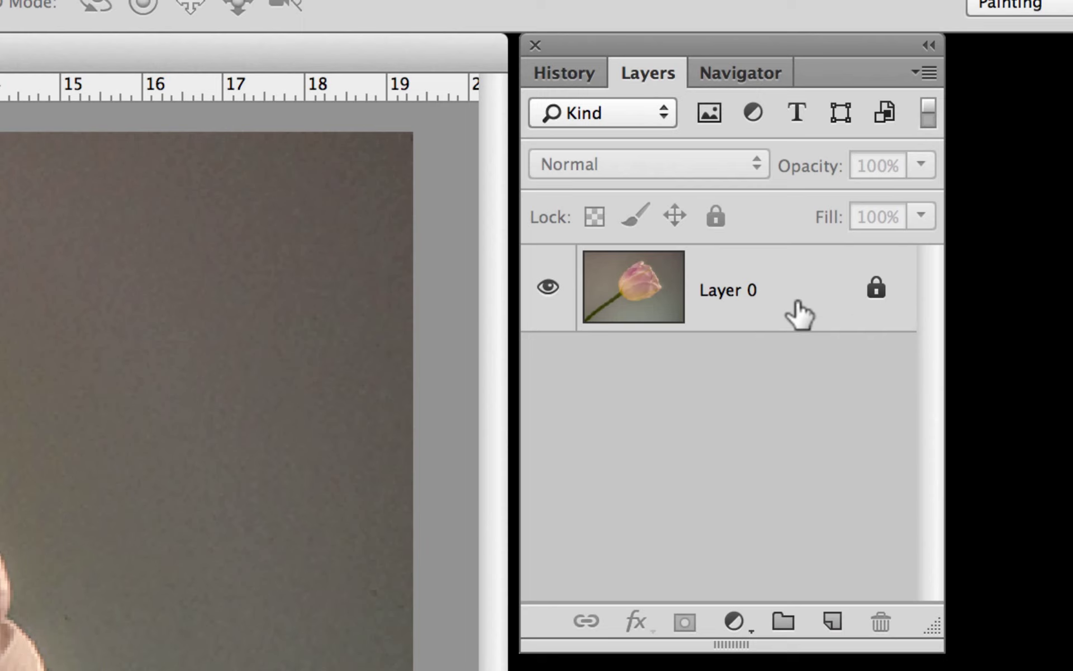
- Add an empty Layer 1 above the tulip photo and switch to the Mixer Brush Tool
click(832, 624)
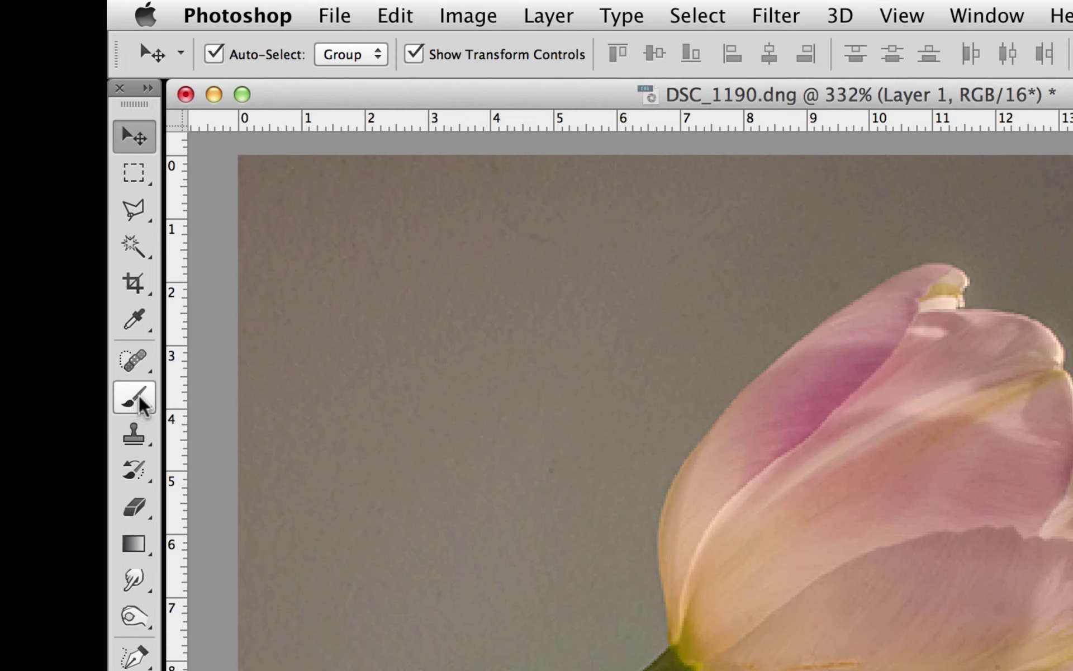
click(141, 403)
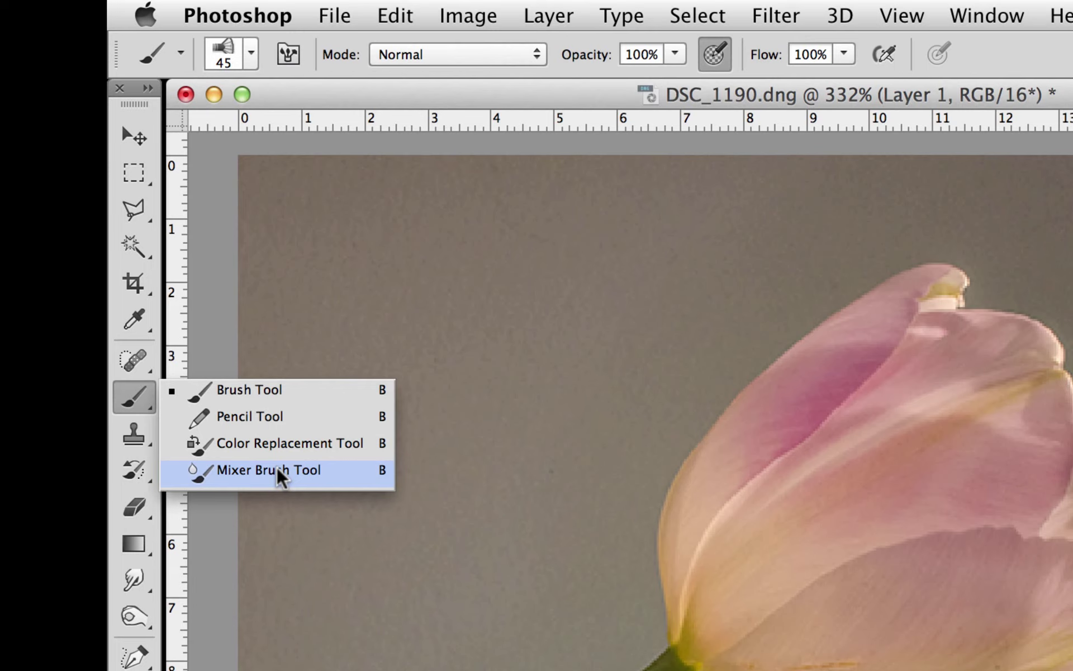
click(279, 475)
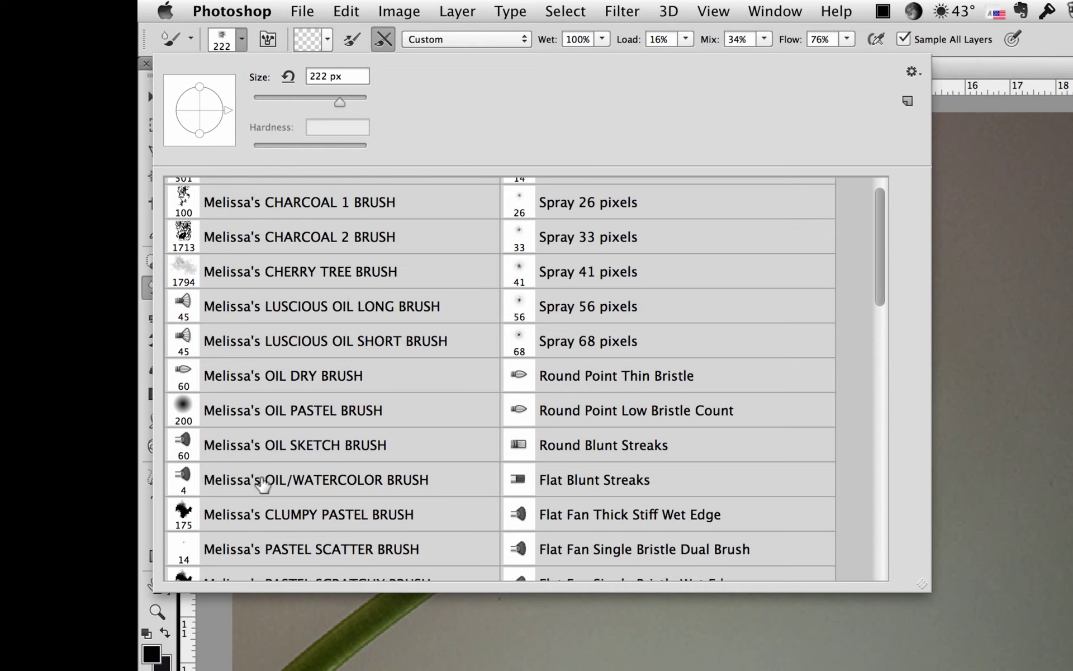
- Give the Mixer Brush the OIL/WATERCOLOR BRUSH preset with a 34 px tip
click(342, 484)
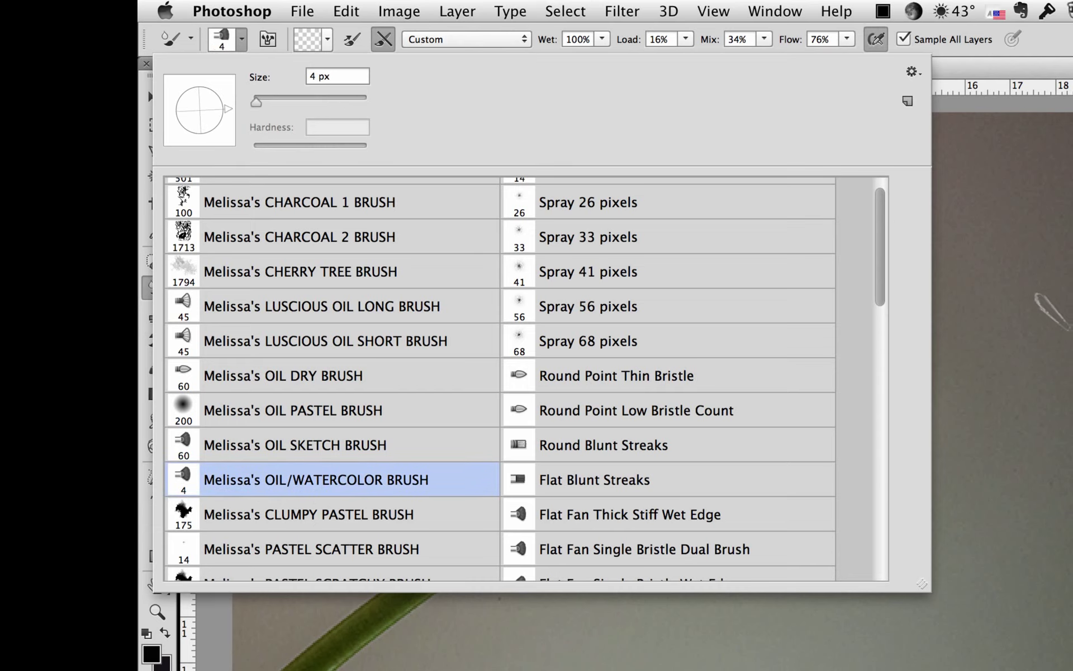
click(998, 142)
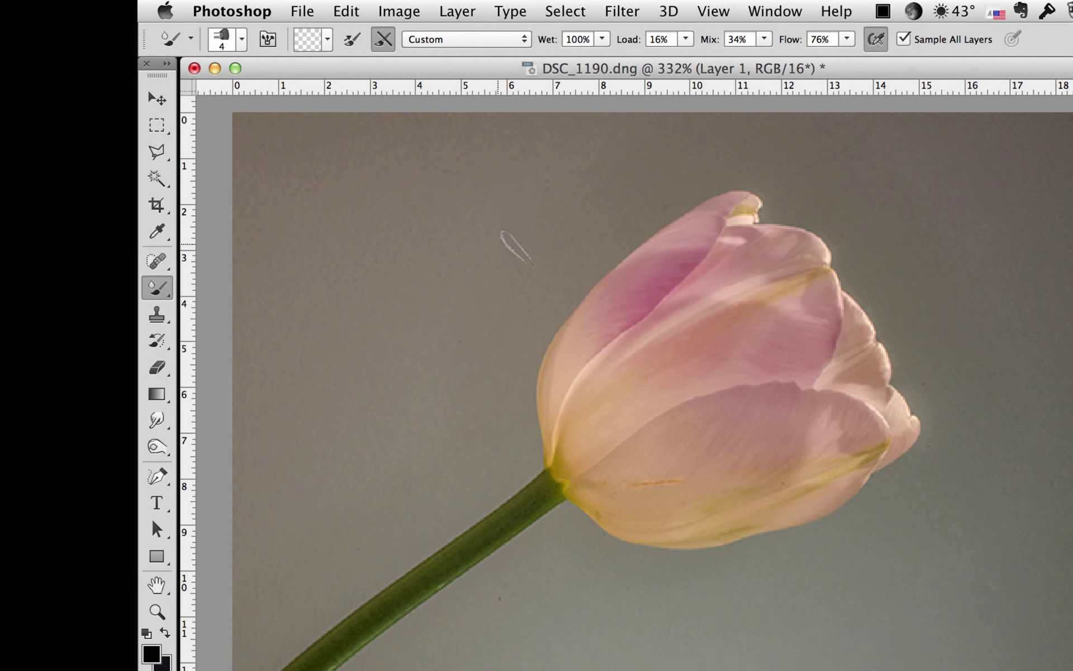
click(240, 41)
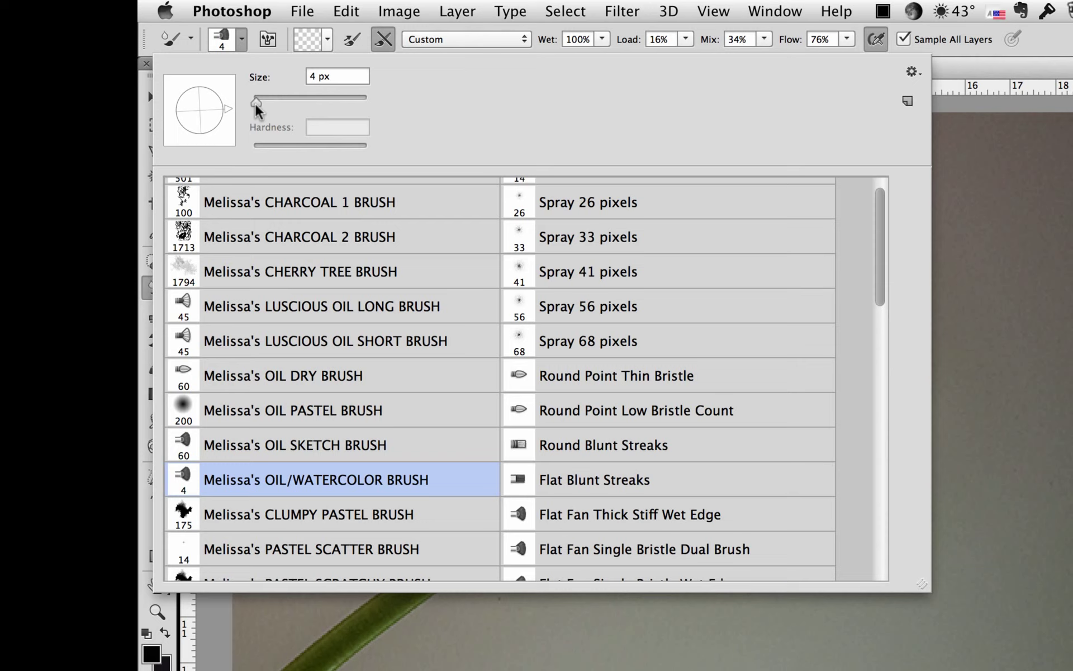
drag(255, 103, 331, 115)
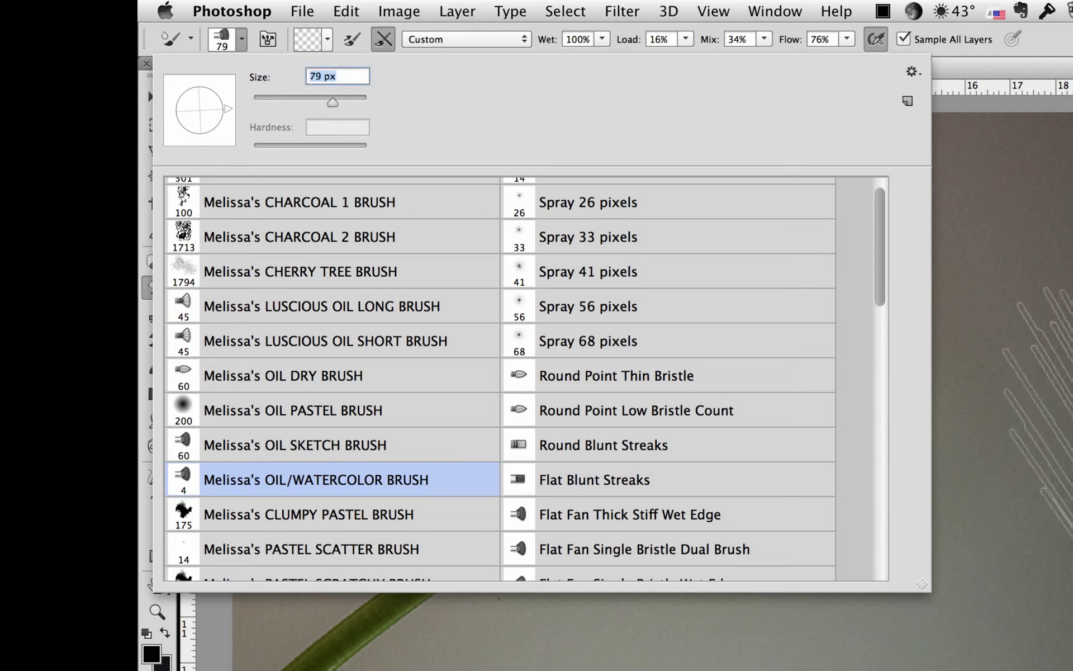
drag(331, 103, 302, 102)
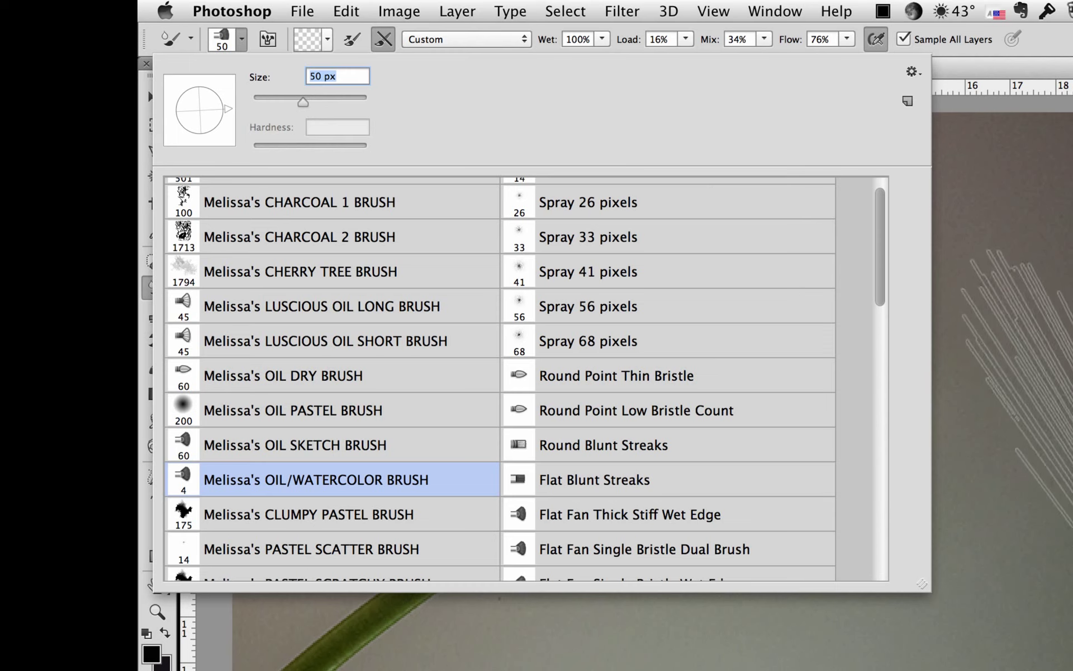
drag(303, 99, 287, 102)
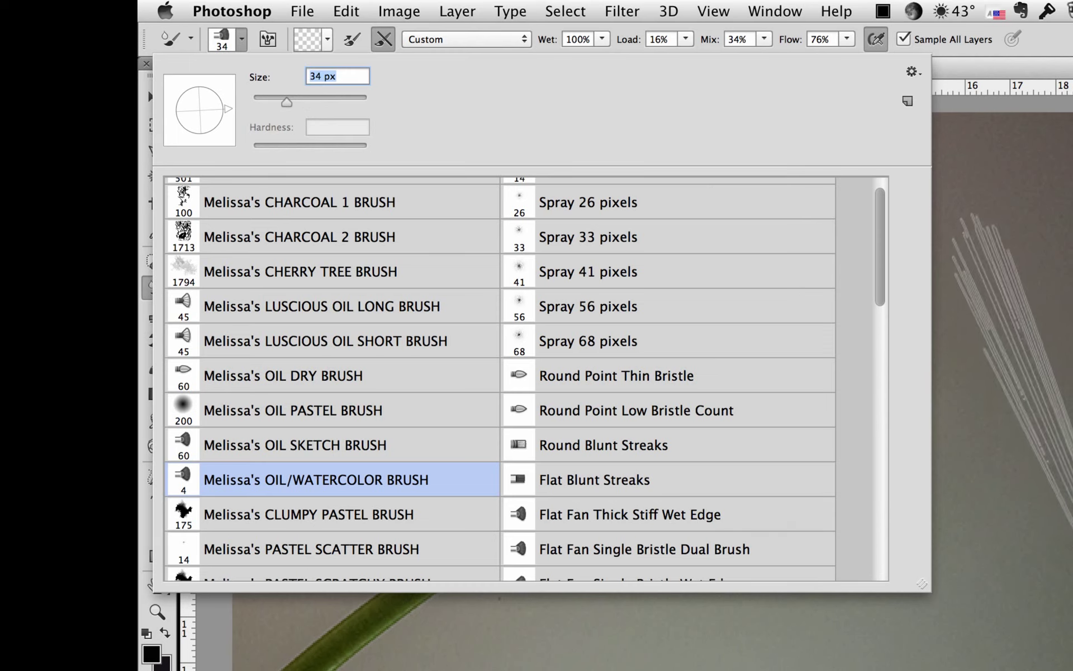
key(Return)
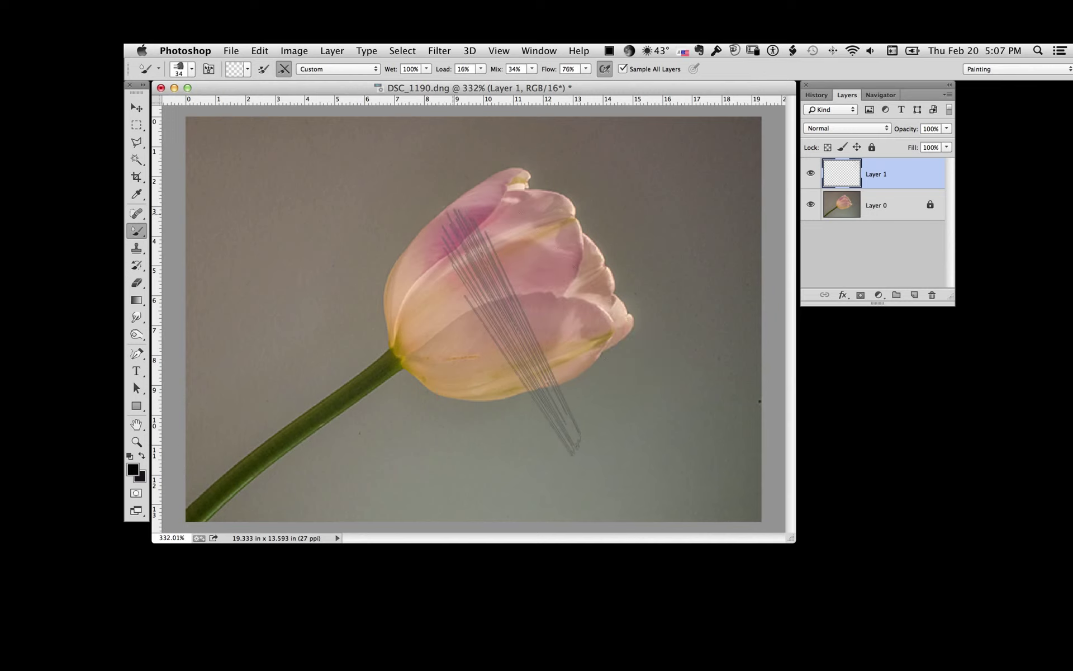
- Smear pink paint around the tulip on Layer 1, then switch to the 60 px OIL SKETCH BRUSH
mouse_move(514, 335)
mouse_down()
mouse_move(347, 294)
mouse_move(549, 357)
mouse_move(378, 305)
mouse_move(462, 361)
mouse_move(533, 359)
mouse_move(509, 357)
mouse_move(487, 233)
mouse_move(592, 447)
mouse_move(423, 381)
mouse_move(576, 476)
mouse_move(388, 598)
mouse_move(621, 483)
mouse_move(612, 506)
mouse_move(697, 639)
mouse_move(602, 531)
mouse_move(570, 640)
mouse_move(468, 508)
mouse_move(499, 343)
mouse_move(404, 457)
mouse_move(473, 349)
mouse_move(493, 285)
mouse_move(773, 384)
mouse_move(621, 182)
mouse_move(506, 240)
mouse_move(507, 214)
mouse_move(583, 240)
mouse_move(621, 330)
mouse_move(621, 321)
mouse_move(539, 301)
mouse_move(480, 205)
mouse_move(356, 84)
mouse_move(402, 151)
mouse_up()
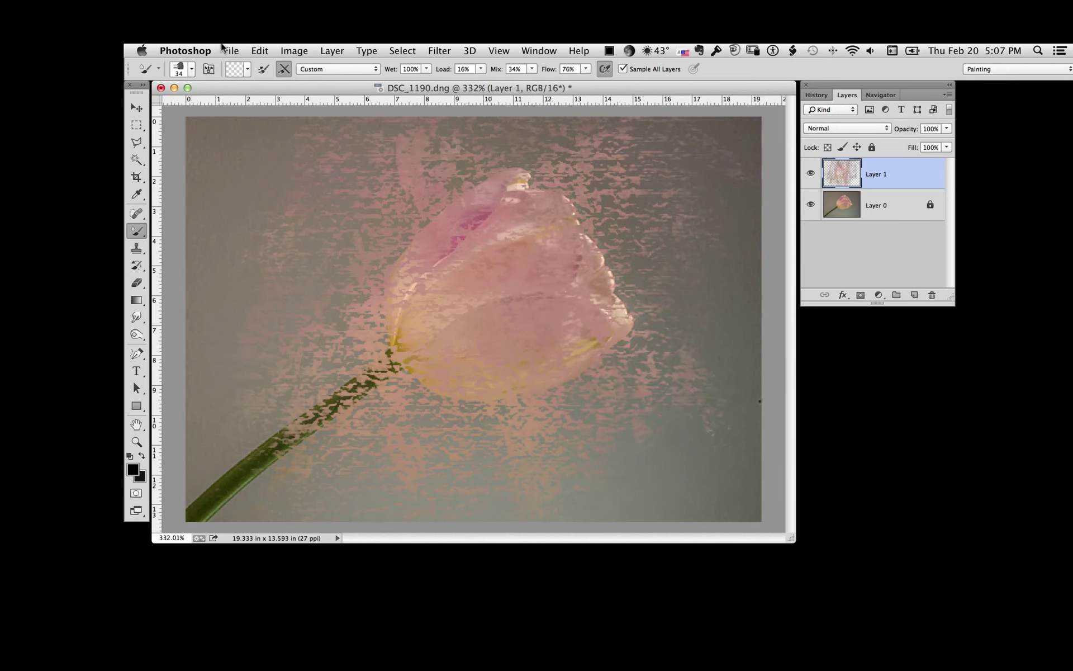
click(192, 70)
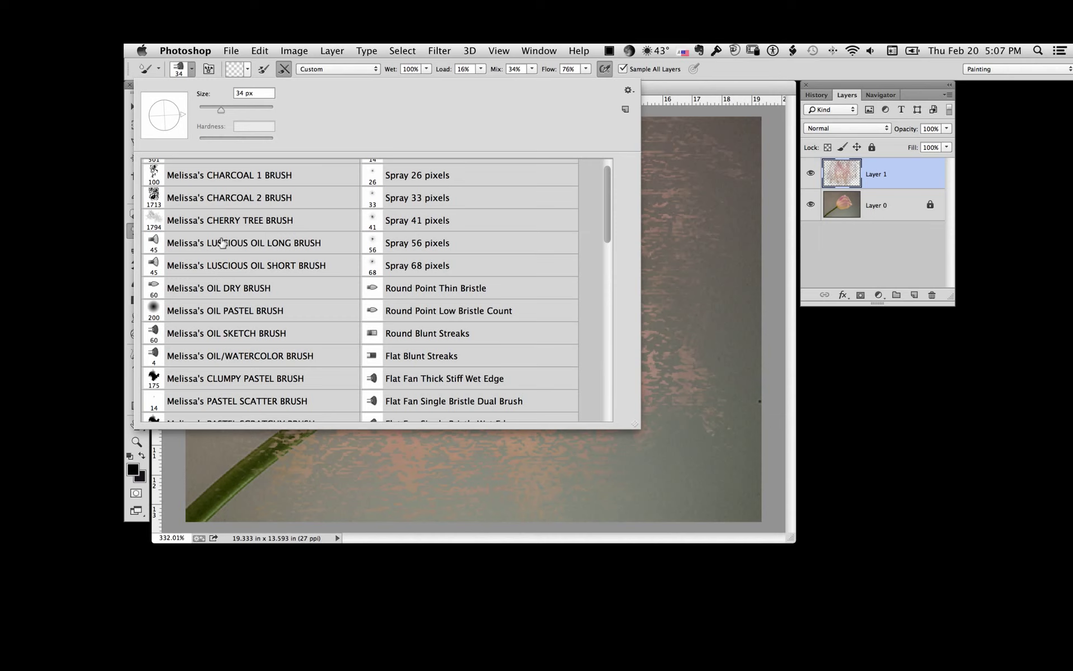
click(202, 335)
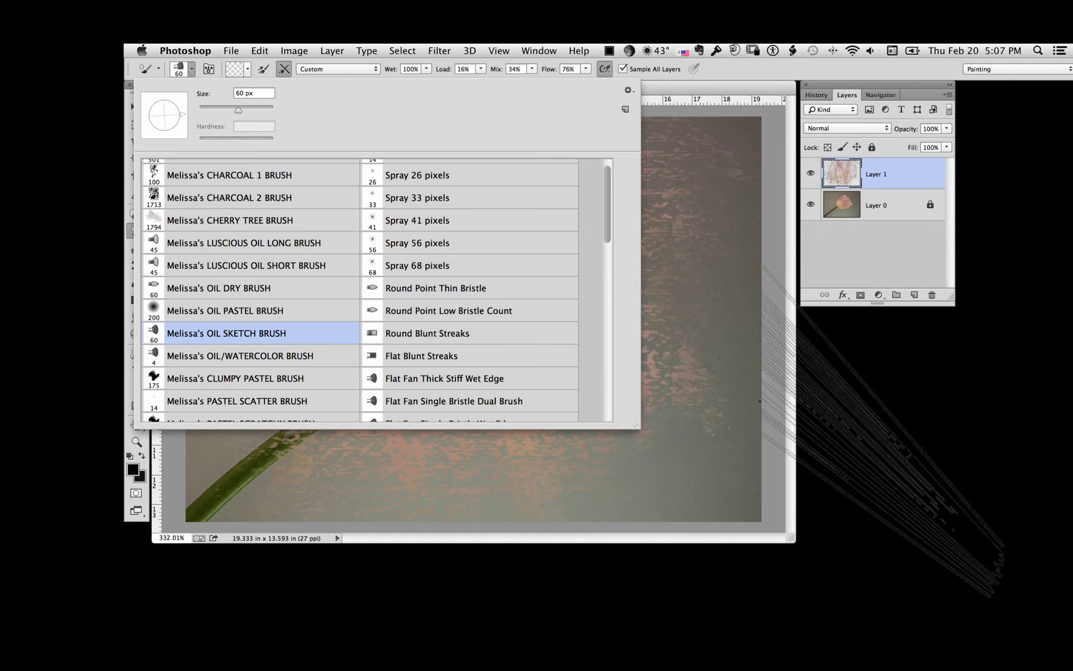
key(Return)
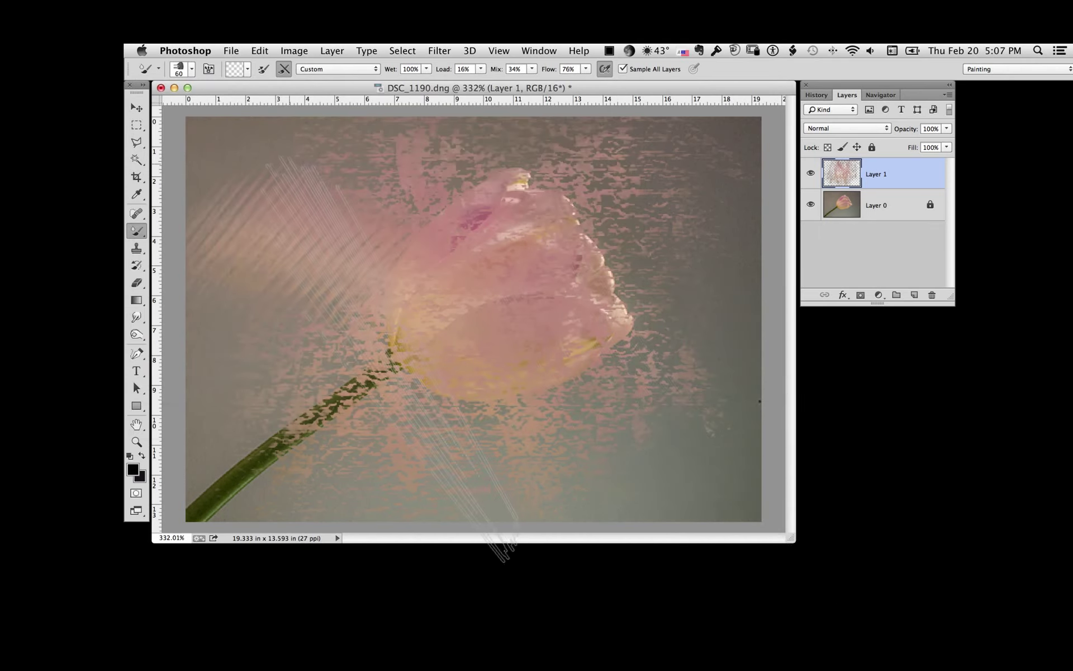
- Cover the background, tulip and stem with blended pink strokes, redoing one stem stroke
mouse_move(212, 302)
mouse_down()
mouse_move(386, 168)
mouse_move(346, 137)
mouse_move(240, 363)
mouse_up()
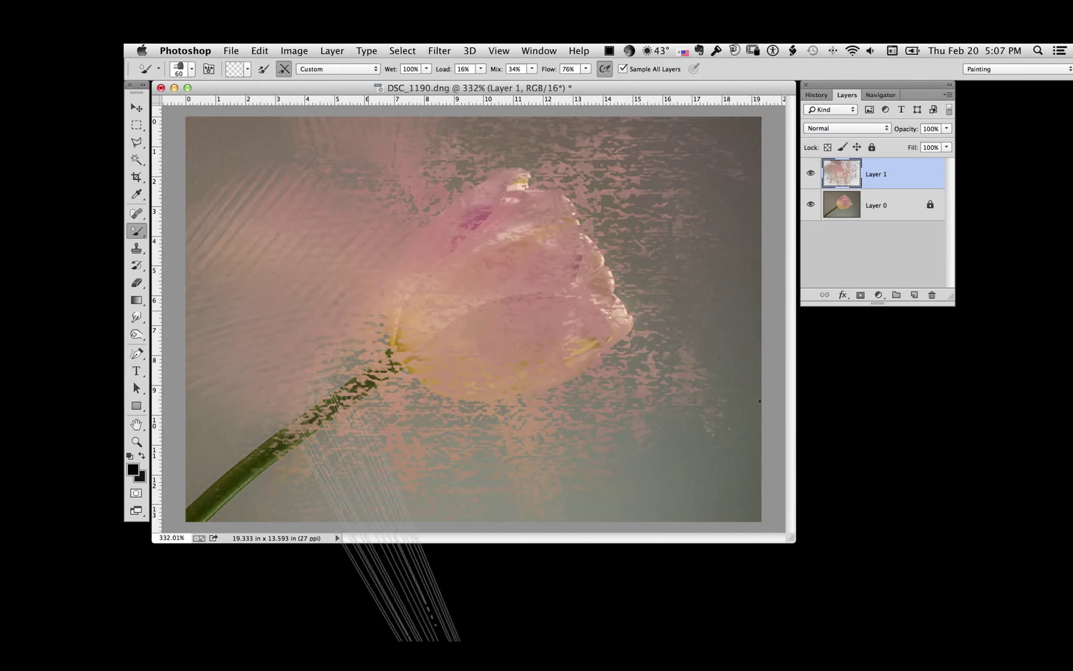
mouse_move(807, 593)
mouse_down()
mouse_move(727, 631)
mouse_move(766, 575)
mouse_move(811, 626)
mouse_move(666, 637)
mouse_move(719, 642)
mouse_move(688, 640)
mouse_up()
mouse_move(643, 280)
mouse_down()
mouse_move(744, 436)
mouse_move(603, 246)
mouse_move(699, 392)
mouse_move(580, 268)
mouse_move(671, 469)
mouse_move(747, 455)
mouse_move(719, 479)
mouse_move(519, 185)
mouse_move(492, 190)
mouse_move(537, 185)
mouse_move(486, 313)
mouse_move(480, 360)
mouse_move(414, 453)
mouse_move(442, 329)
mouse_move(408, 536)
mouse_move(431, 492)
mouse_move(455, 503)
mouse_move(593, 347)
mouse_move(726, 168)
mouse_move(665, 162)
mouse_move(539, 216)
mouse_move(559, 185)
mouse_move(693, 184)
mouse_move(456, 204)
mouse_move(442, 212)
mouse_move(467, 204)
mouse_move(355, 244)
mouse_up()
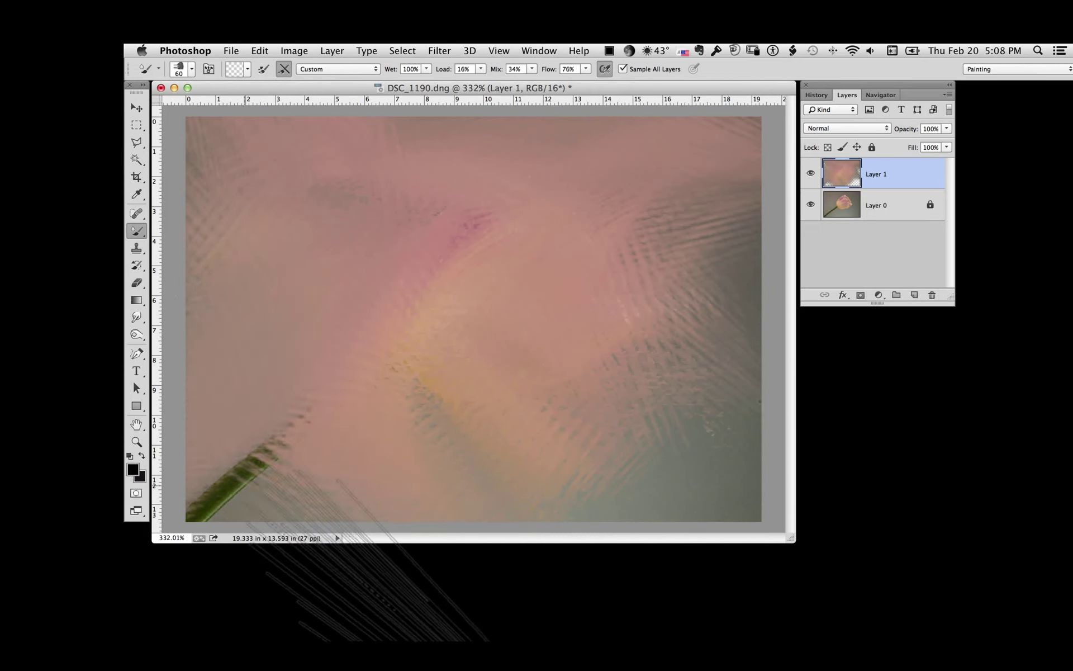
mouse_move(296, 431)
mouse_down()
mouse_move(240, 481)
mouse_move(311, 425)
mouse_move(223, 492)
mouse_move(333, 398)
mouse_up()
drag(403, 453, 369, 447)
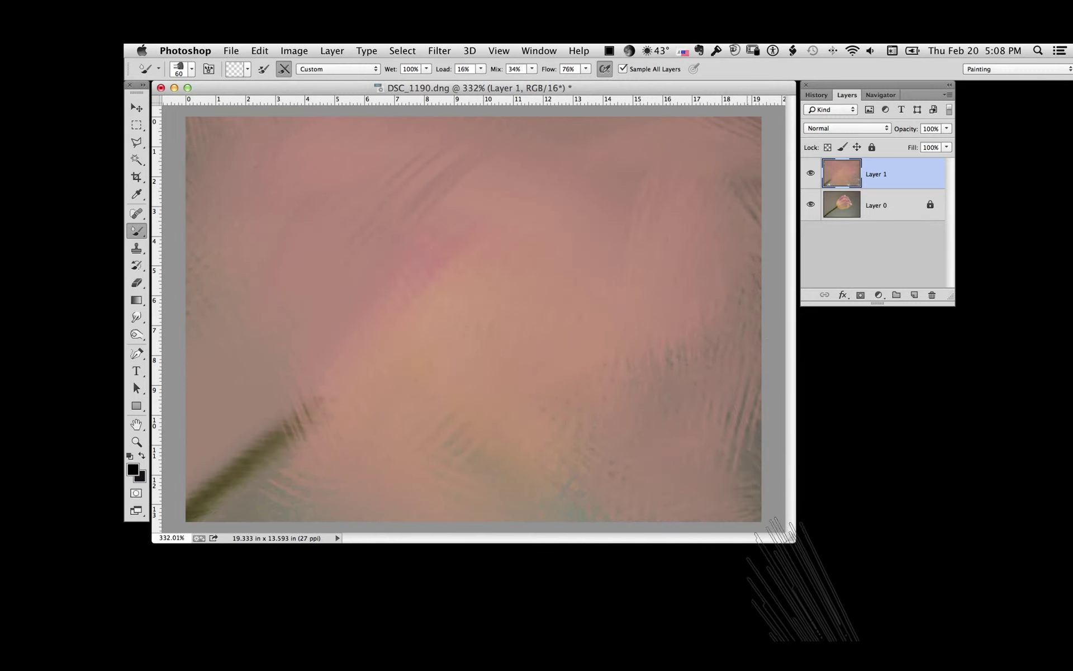
drag(265, 581, 251, 458)
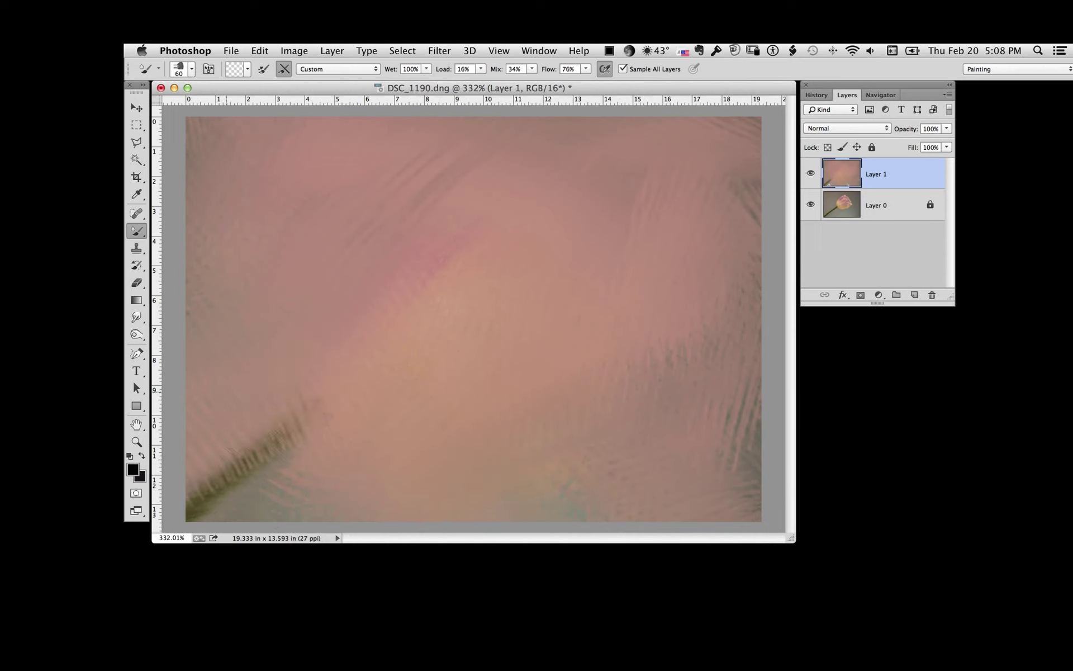
key(super+z)
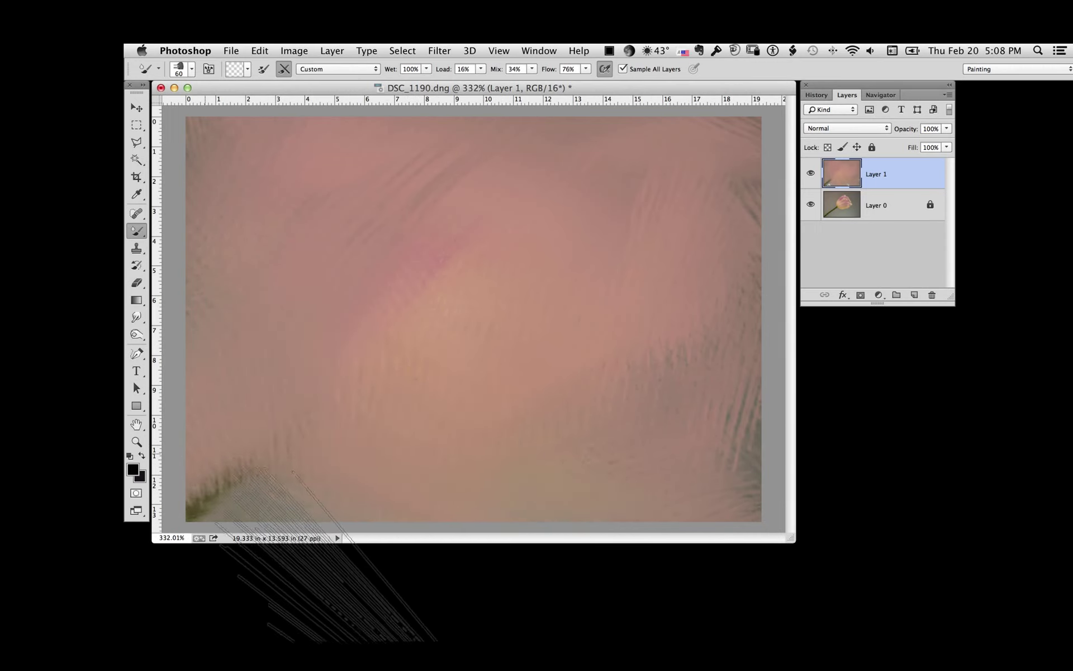
mouse_move(263, 469)
mouse_down()
mouse_move(287, 492)
mouse_move(302, 487)
mouse_up()
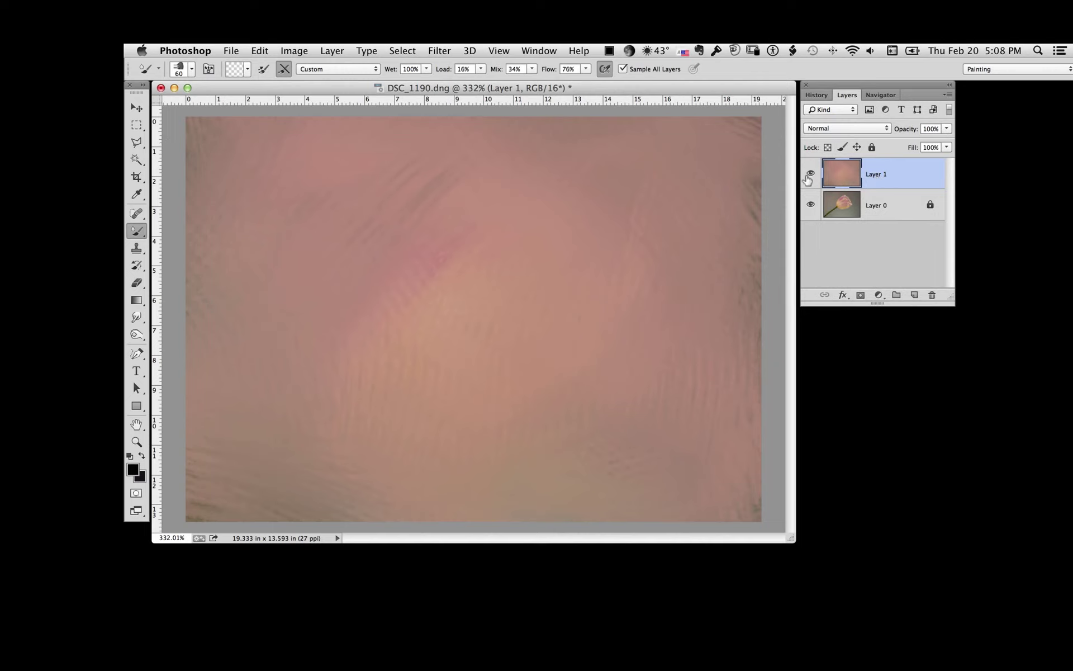
- Compare Layer 1 hidden and shown, then set its fill to 68%
click(810, 176)
click(812, 177)
click(811, 176)
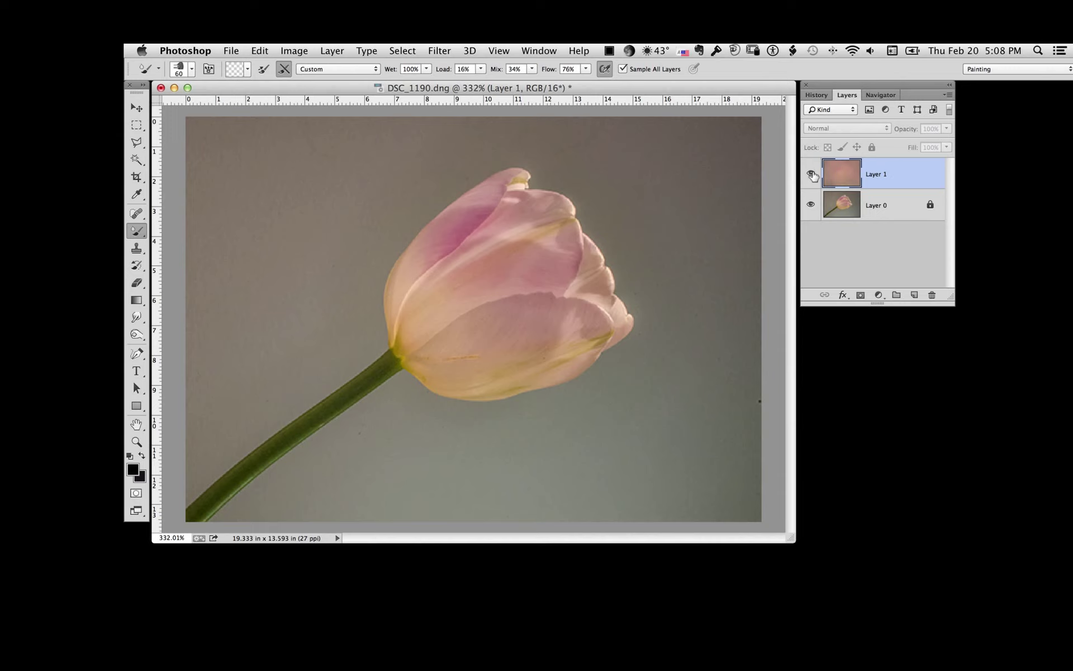
click(811, 175)
click(948, 148)
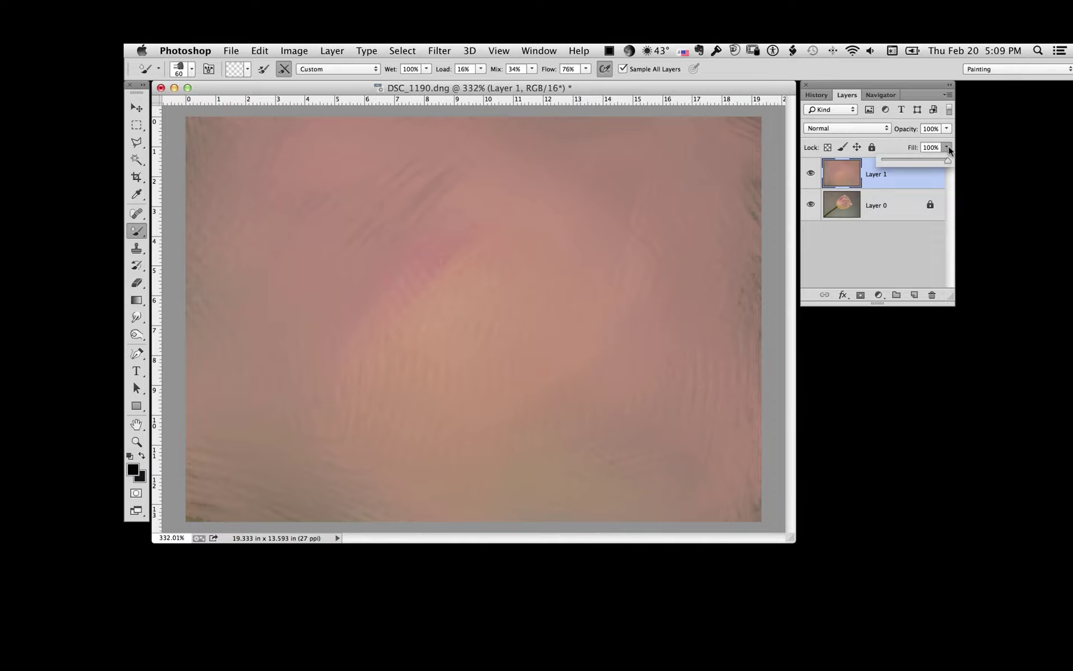
drag(922, 162, 927, 163)
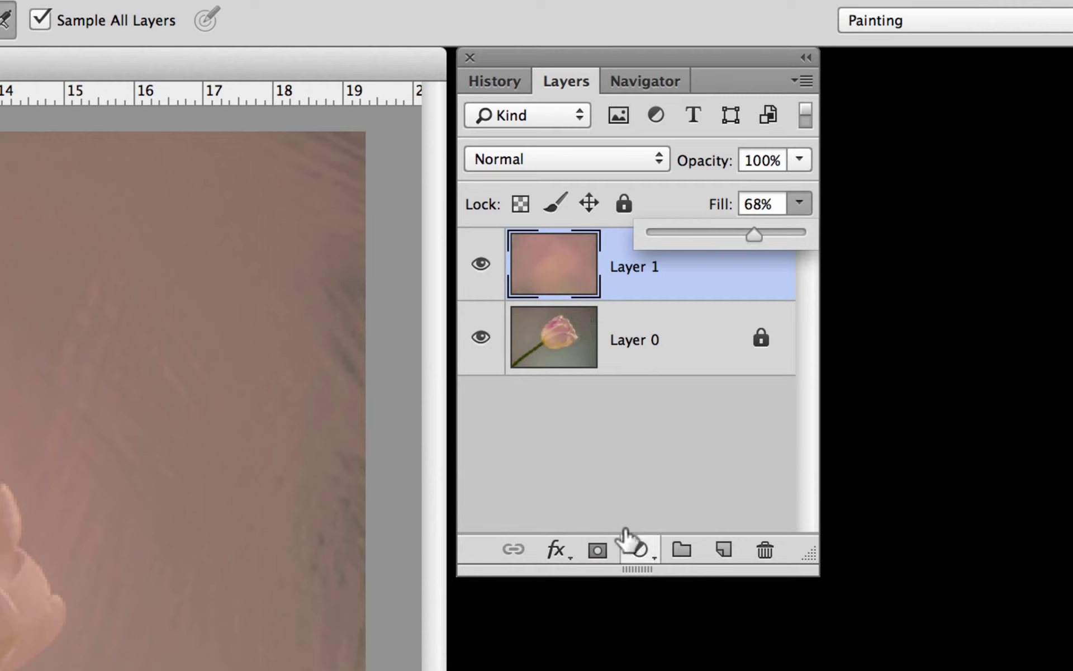
- Add a white layer mask to Layer 1 and ready the regular Brush at 45 px
click(598, 552)
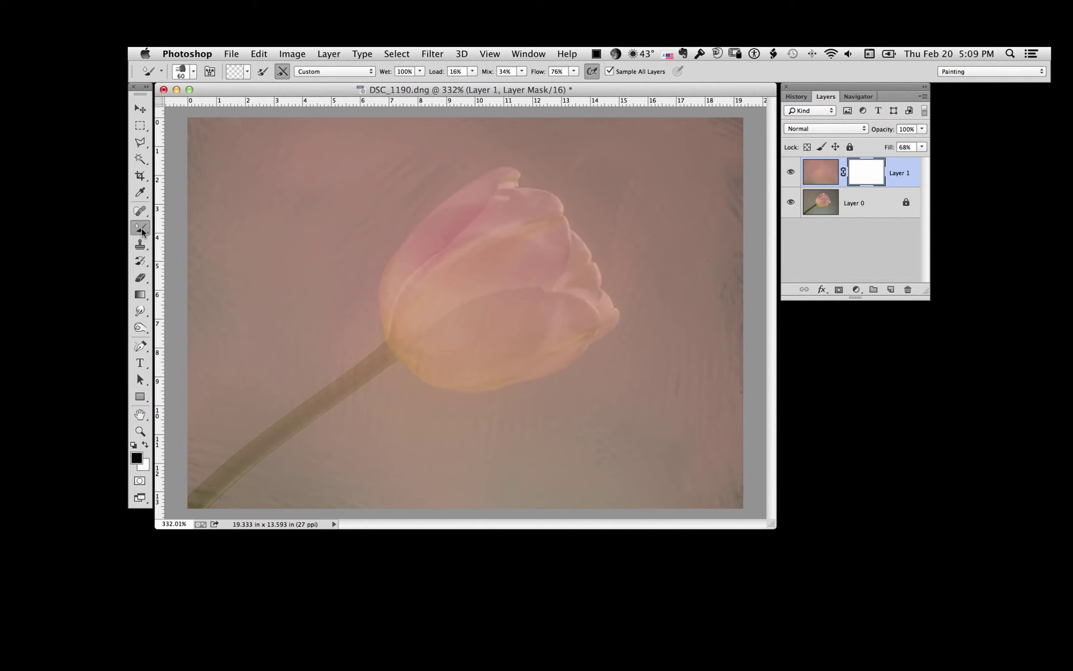
click(193, 72)
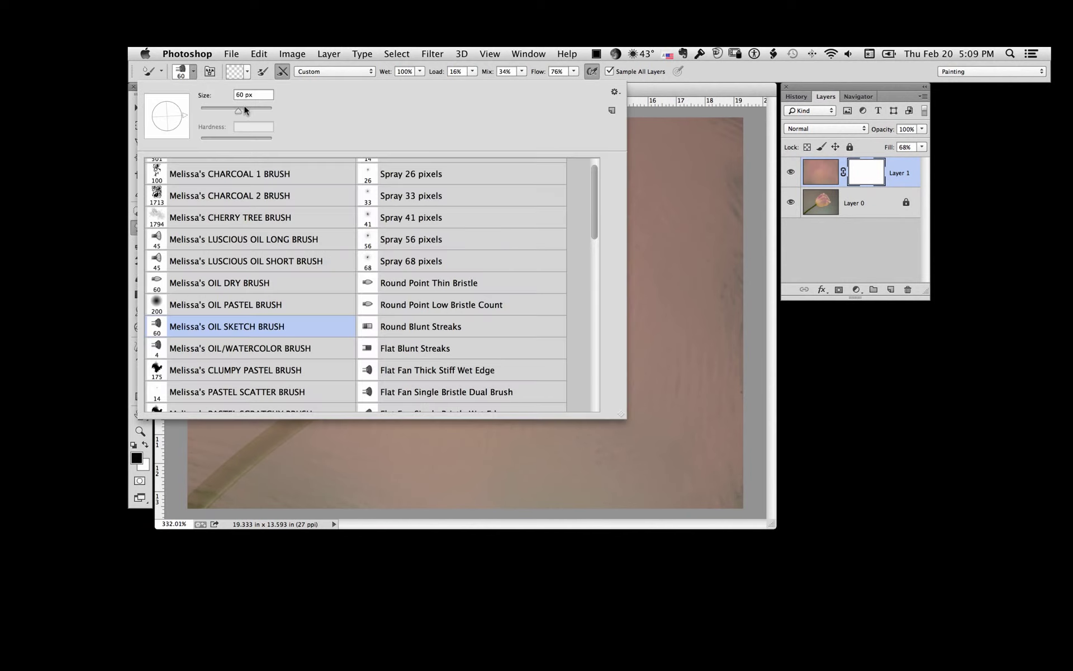
drag(237, 111, 215, 114)
key(Return)
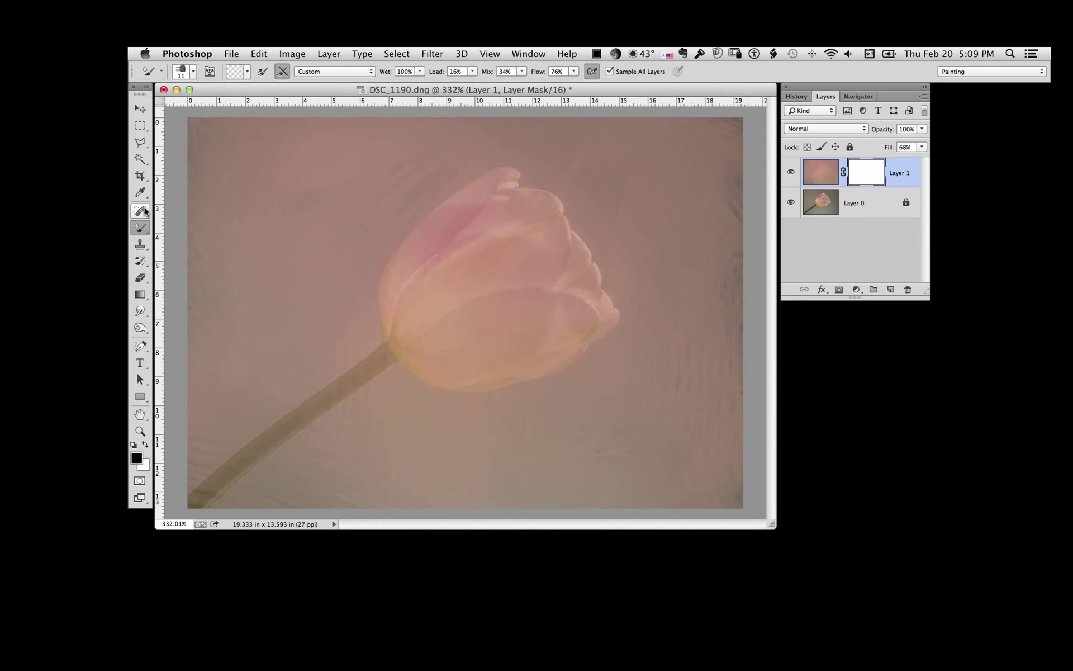
drag(141, 231, 162, 230)
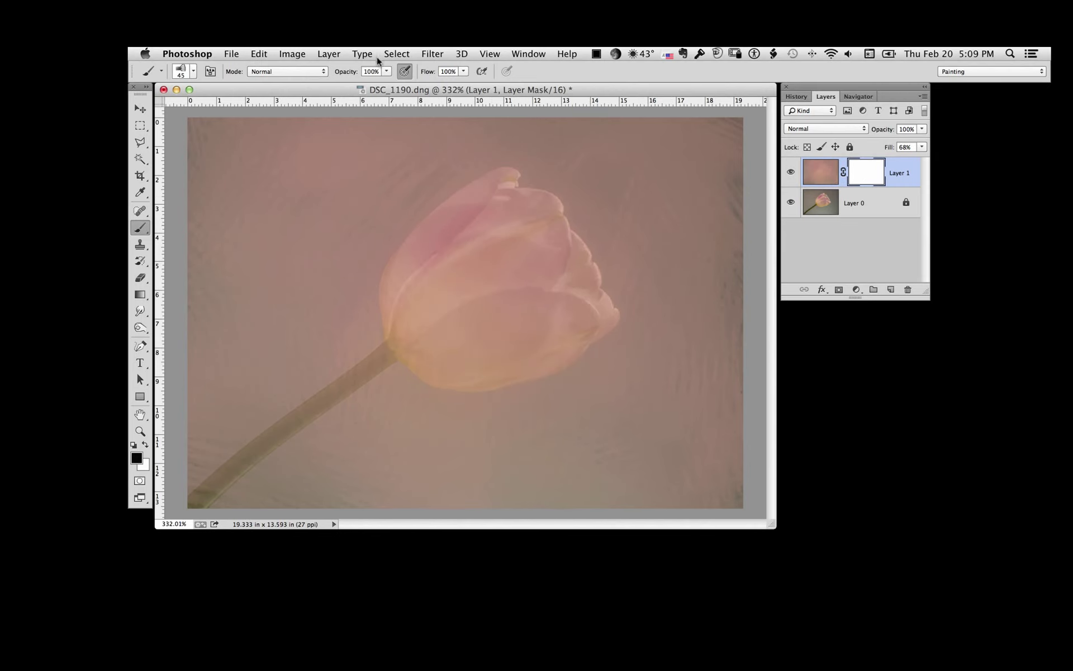
- Set brush opacity to 32% and paint the mask across the tulip to restore detail
click(386, 71)
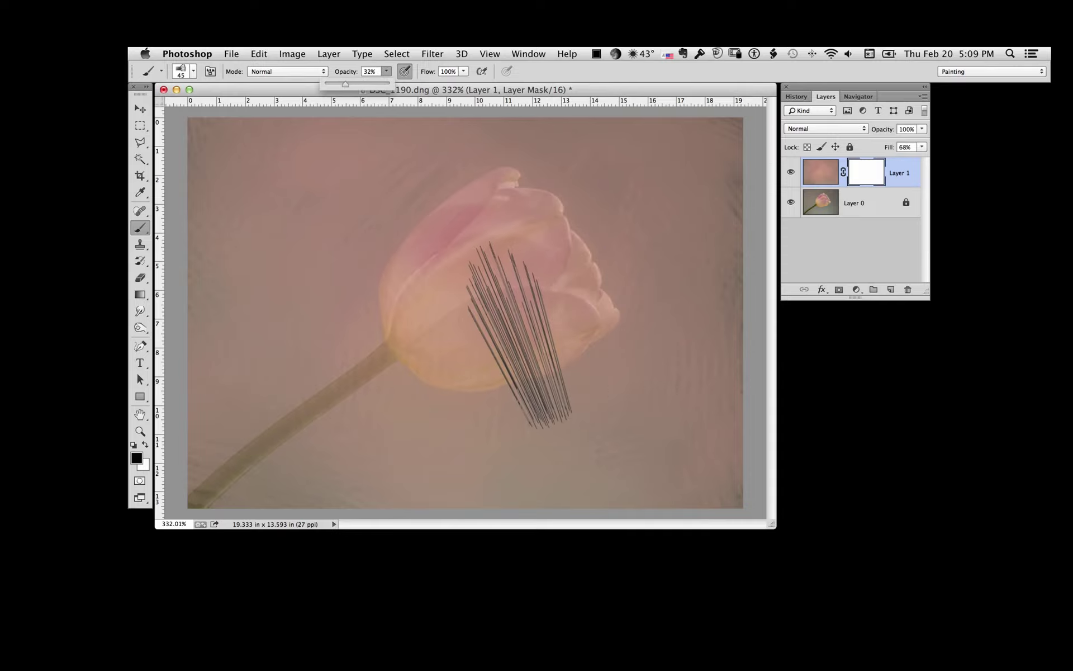
click(492, 330)
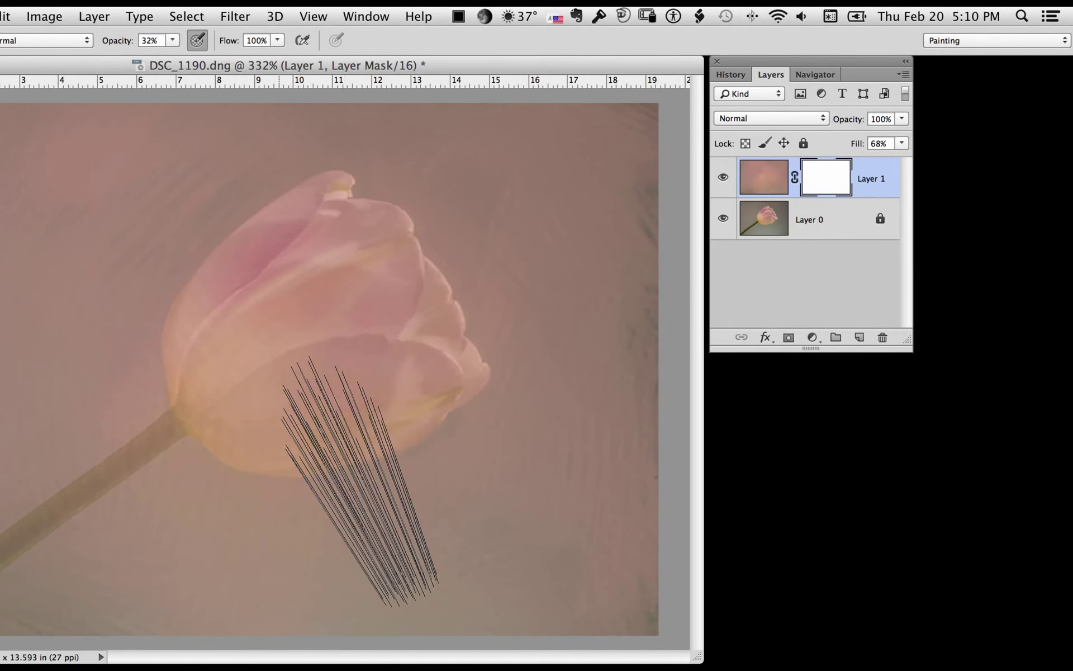
drag(360, 436, 123, 447)
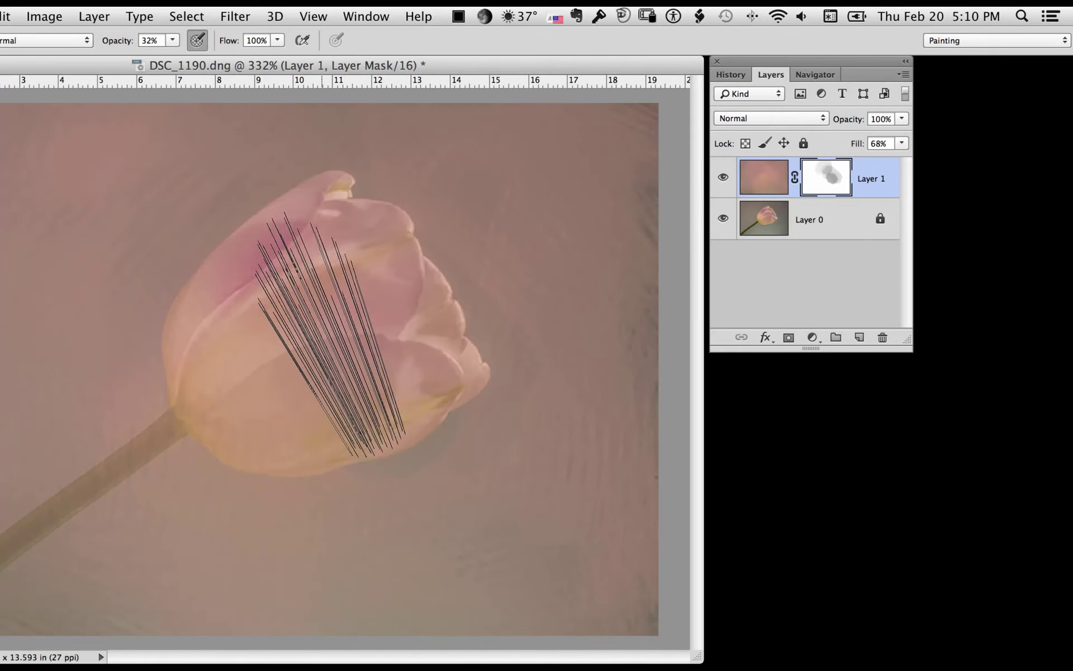
drag(371, 498, 503, 479)
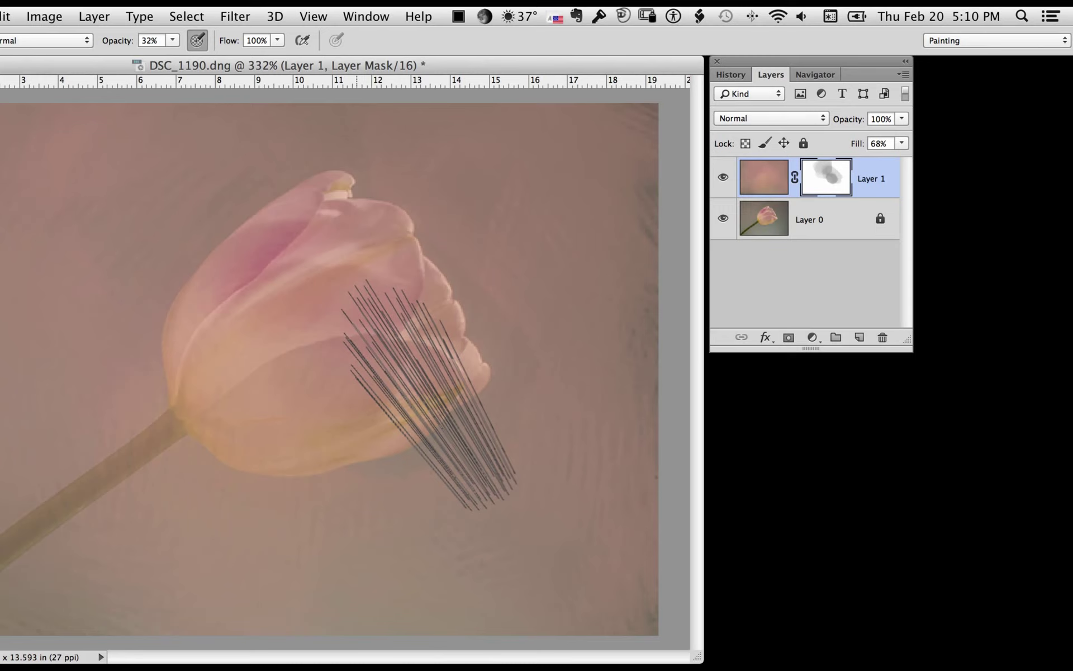
- Shrink the brush to about 30 px, raise Layer 1's fill to 100%, and mask more of the tulip
drag(277, 230, 272, 226)
mouse_move(467, 193)
mouse_down()
mouse_move(433, 192)
mouse_move(478, 203)
mouse_move(445, 195)
mouse_up()
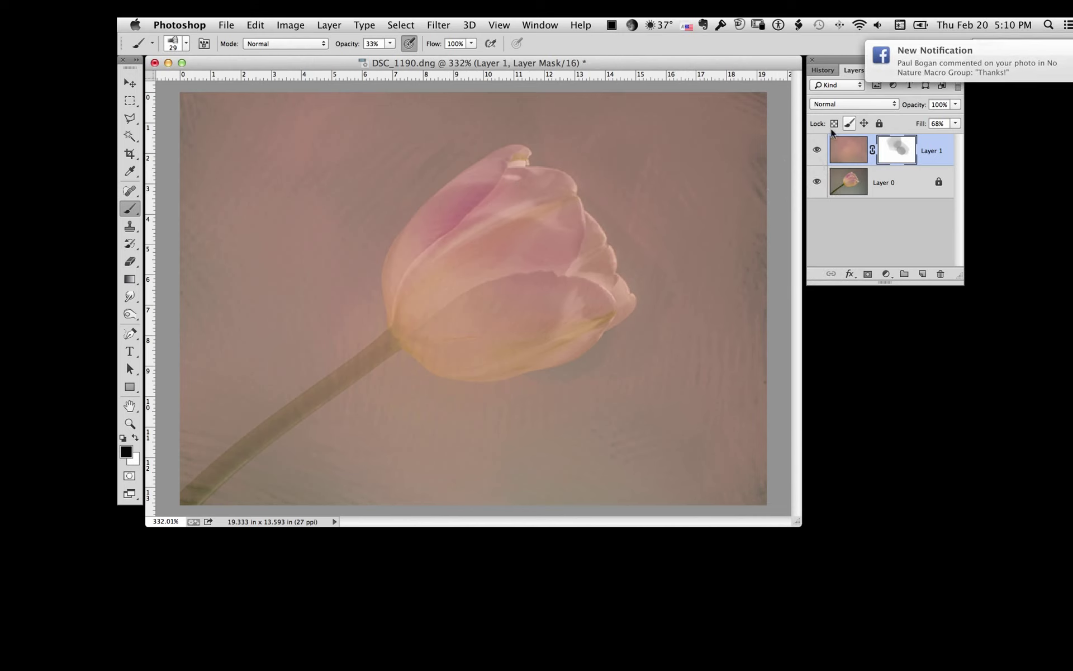
click(956, 123)
drag(934, 135, 956, 137)
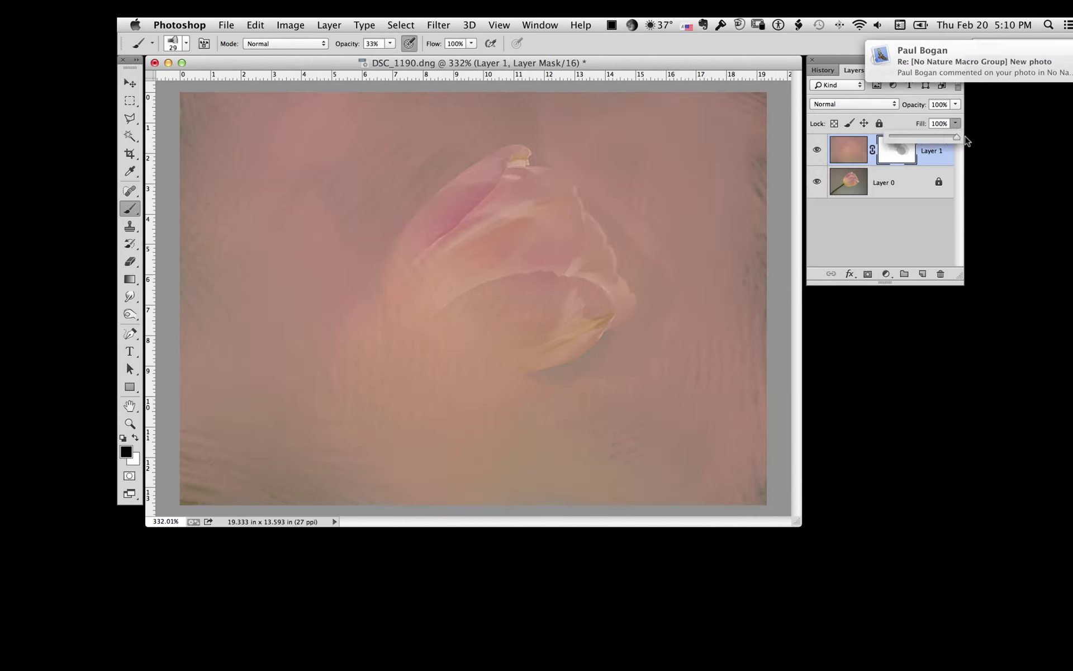
mouse_move(629, 285)
mouse_down()
mouse_move(482, 281)
mouse_move(442, 293)
mouse_move(426, 364)
mouse_move(492, 241)
mouse_move(402, 344)
mouse_move(507, 400)
mouse_move(569, 370)
mouse_move(590, 322)
mouse_move(561, 225)
mouse_move(514, 237)
mouse_move(522, 278)
mouse_move(580, 332)
mouse_move(571, 306)
mouse_move(538, 323)
mouse_move(521, 377)
mouse_move(441, 391)
mouse_move(288, 486)
mouse_move(410, 405)
mouse_move(306, 467)
mouse_move(395, 419)
mouse_move(432, 382)
mouse_move(344, 445)
mouse_move(442, 372)
mouse_move(335, 447)
mouse_move(422, 391)
mouse_move(438, 363)
mouse_move(424, 371)
mouse_move(419, 359)
mouse_move(441, 293)
mouse_move(440, 314)
mouse_move(428, 313)
mouse_move(478, 252)
mouse_move(513, 249)
mouse_move(447, 311)
mouse_move(538, 266)
mouse_move(448, 338)
mouse_move(449, 381)
mouse_move(440, 367)
mouse_move(550, 398)
mouse_move(635, 354)
mouse_move(601, 321)
mouse_move(571, 255)
mouse_move(507, 244)
mouse_move(505, 334)
mouse_move(492, 369)
mouse_move(439, 360)
mouse_move(439, 281)
mouse_move(662, 275)
mouse_move(660, 257)
mouse_move(559, 195)
mouse_move(515, 216)
mouse_move(529, 203)
mouse_move(431, 347)
mouse_move(503, 347)
mouse_up()
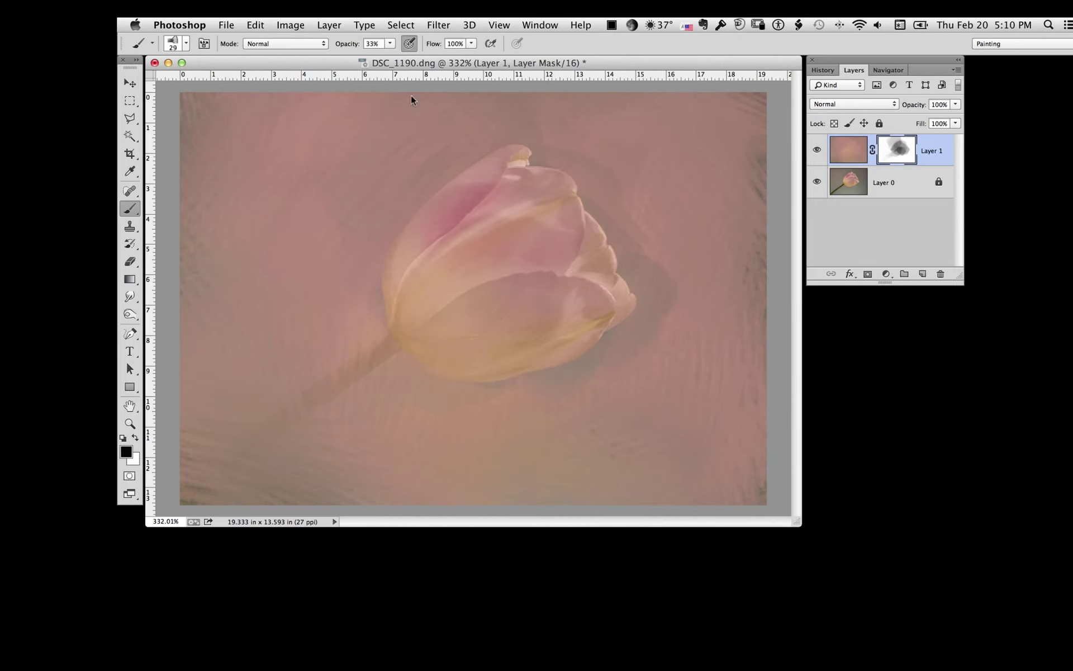
- At 81% opacity, mask over the right petals, then along the stem with a ~25 px brush
click(389, 43)
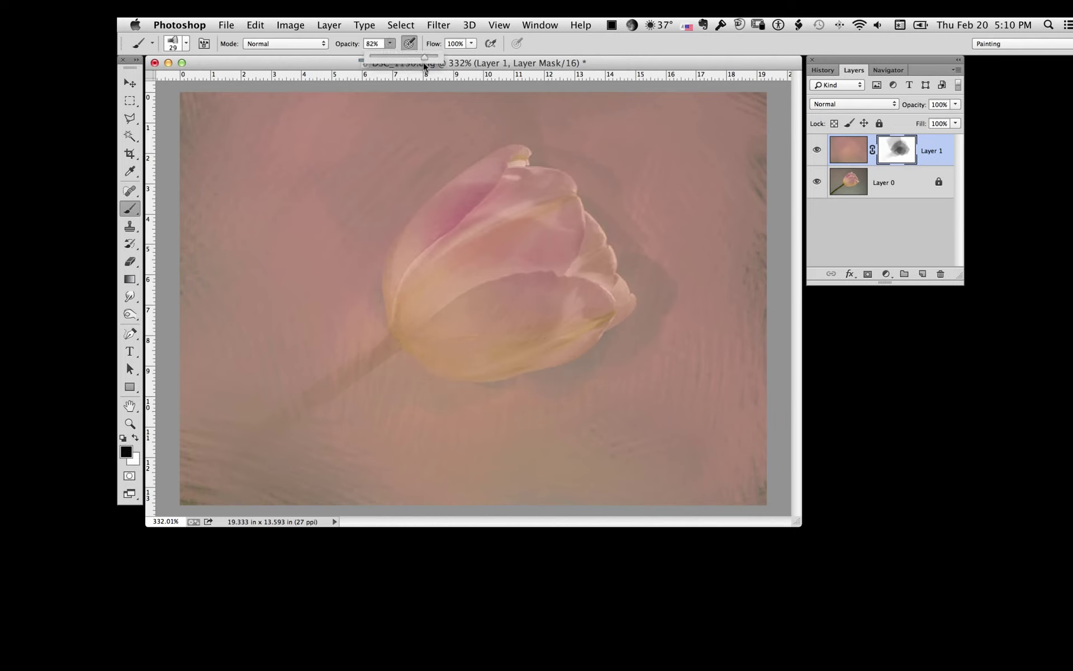
click(510, 282)
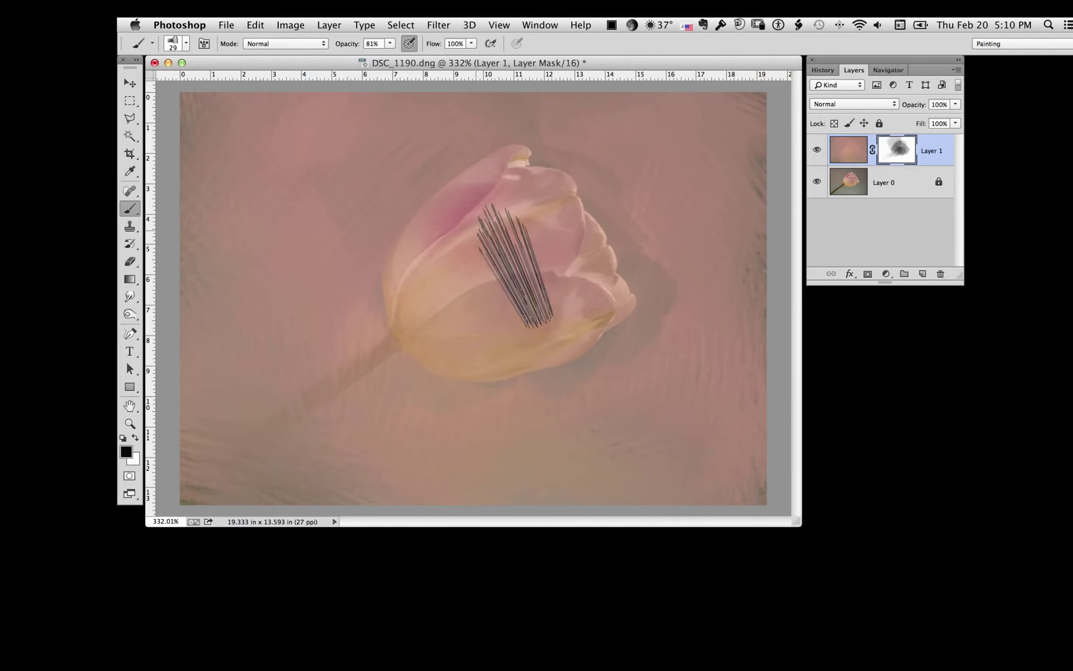
mouse_move(472, 290)
mouse_down()
mouse_move(492, 263)
mouse_move(556, 319)
mouse_move(551, 331)
mouse_move(475, 357)
mouse_move(455, 323)
mouse_move(486, 283)
mouse_move(481, 240)
mouse_move(545, 265)
mouse_up()
mouse_move(520, 227)
mouse_down()
mouse_move(501, 217)
mouse_move(484, 234)
mouse_up()
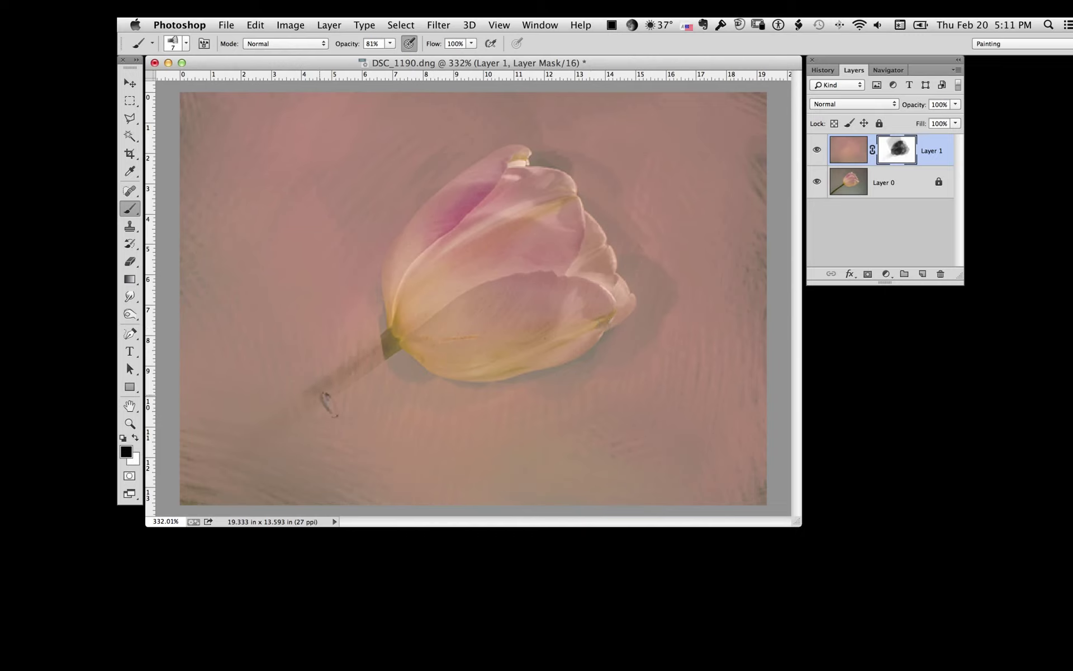
drag(332, 402, 274, 424)
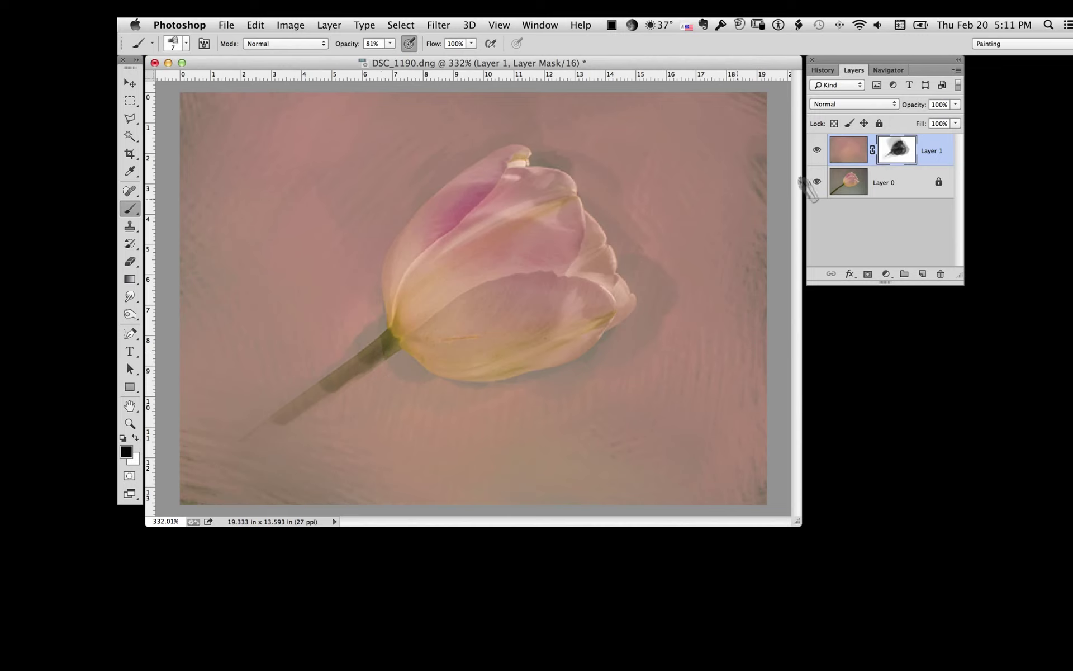
- Swap the colour swatches so white becomes the foreground colour
click(134, 439)
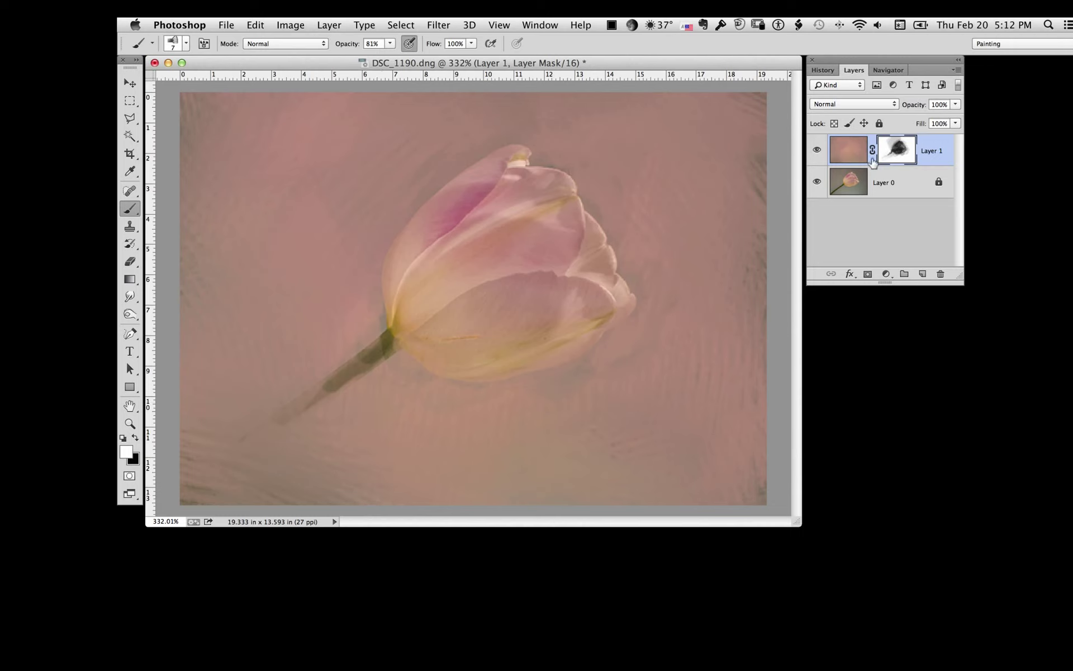
- Compare Layer 1 hidden and shown, then lower its fill to 89%
click(956, 123)
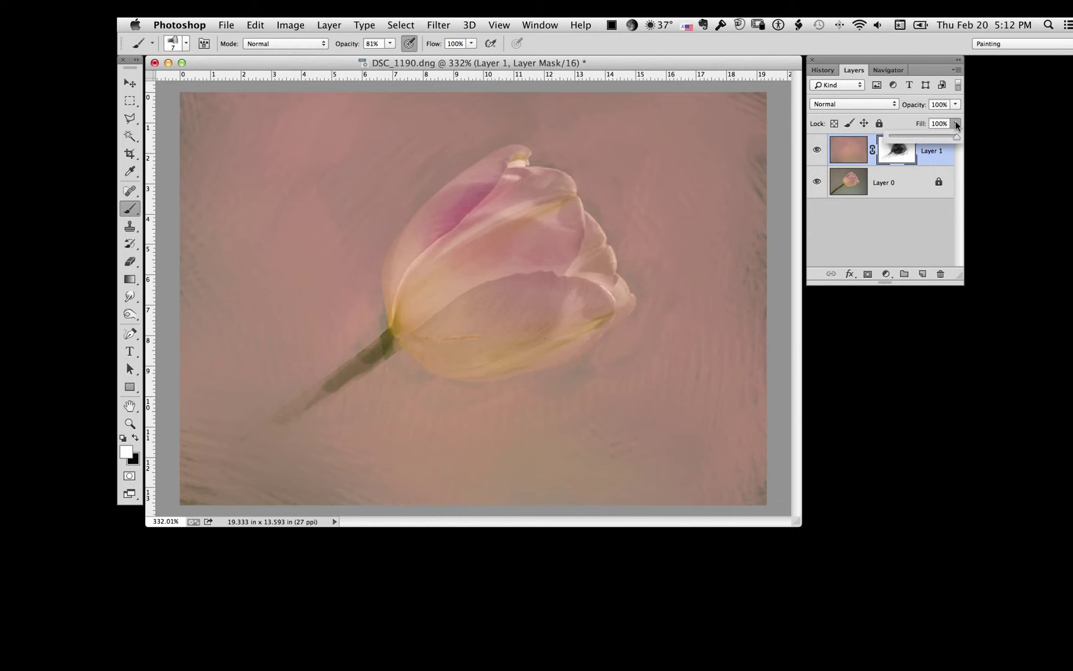
click(817, 150)
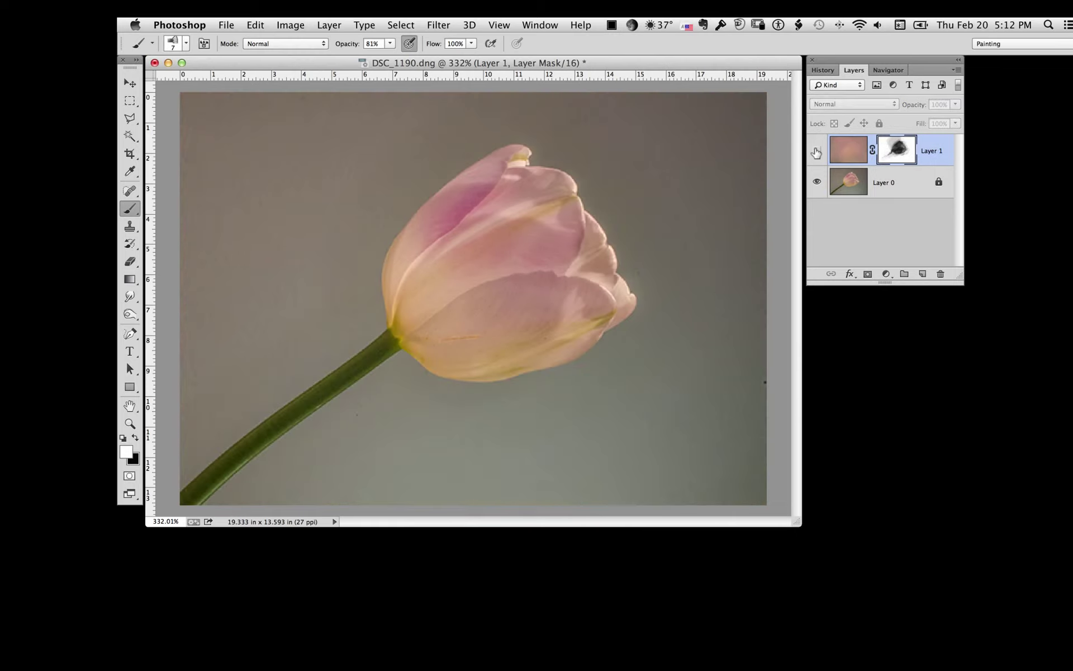
click(816, 149)
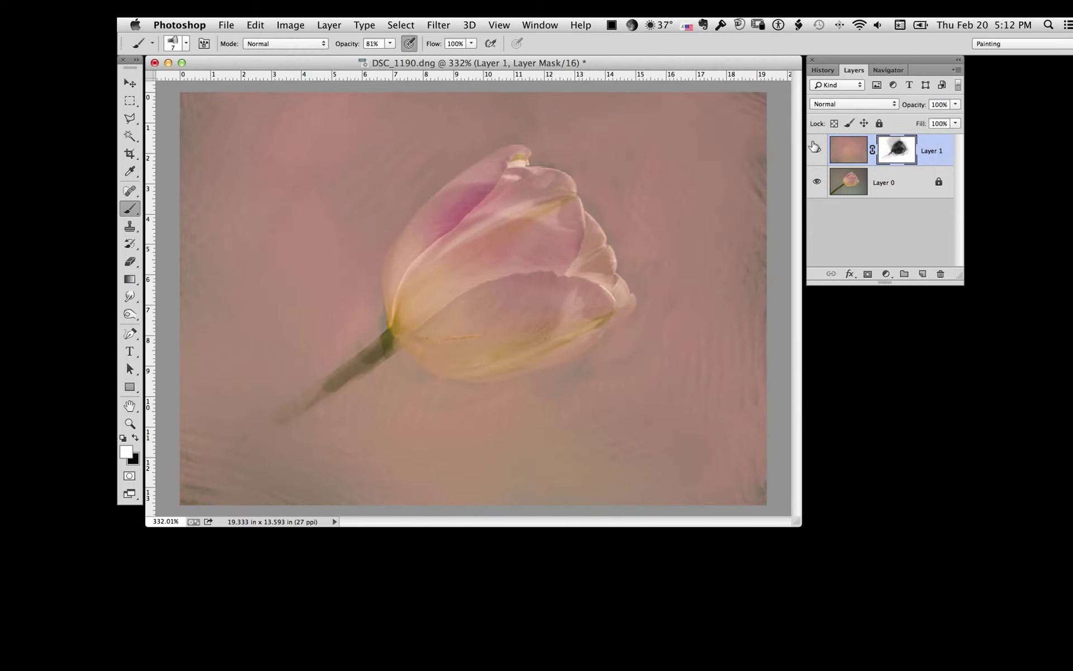
click(955, 124)
drag(956, 136, 934, 137)
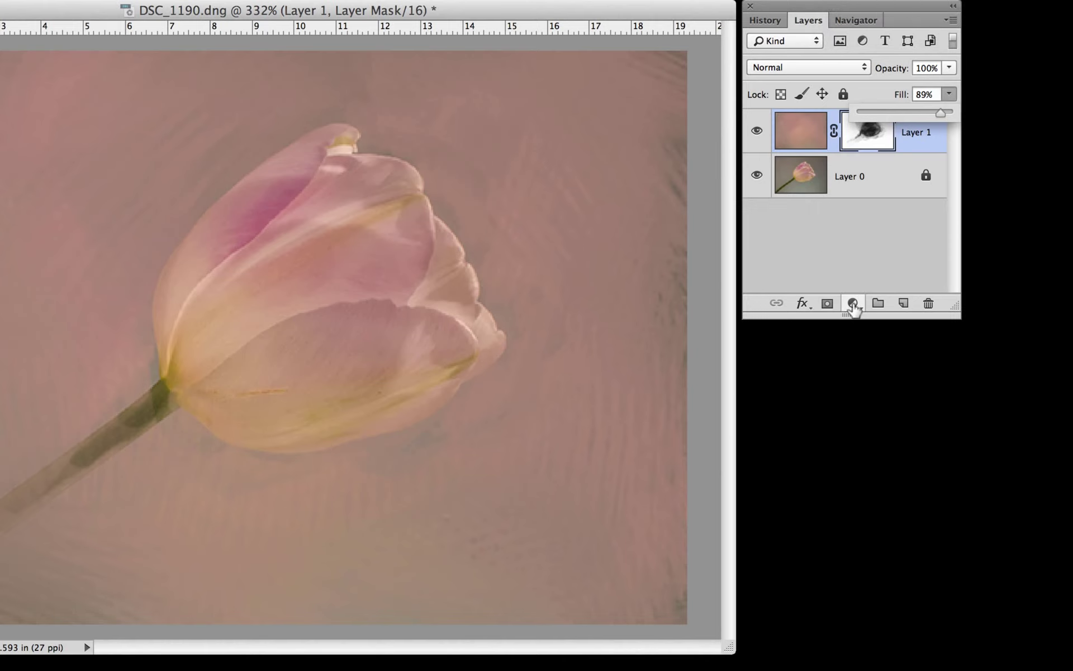
- Add a Pattern Fill layer with the cream paper texture pattern scaled to 11%
click(852, 305)
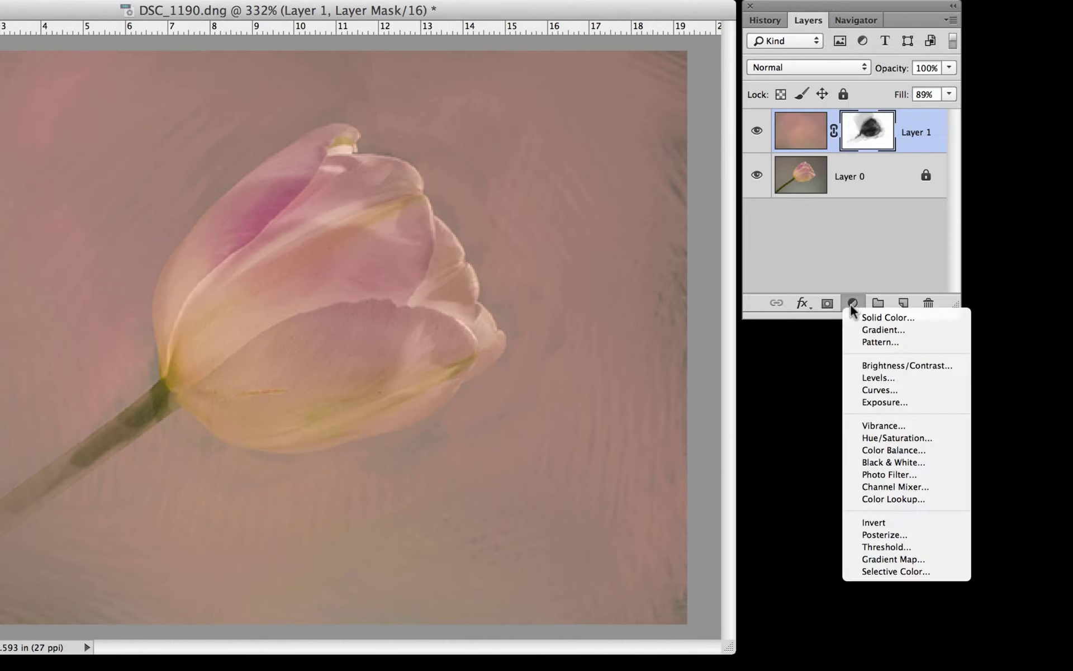
click(856, 339)
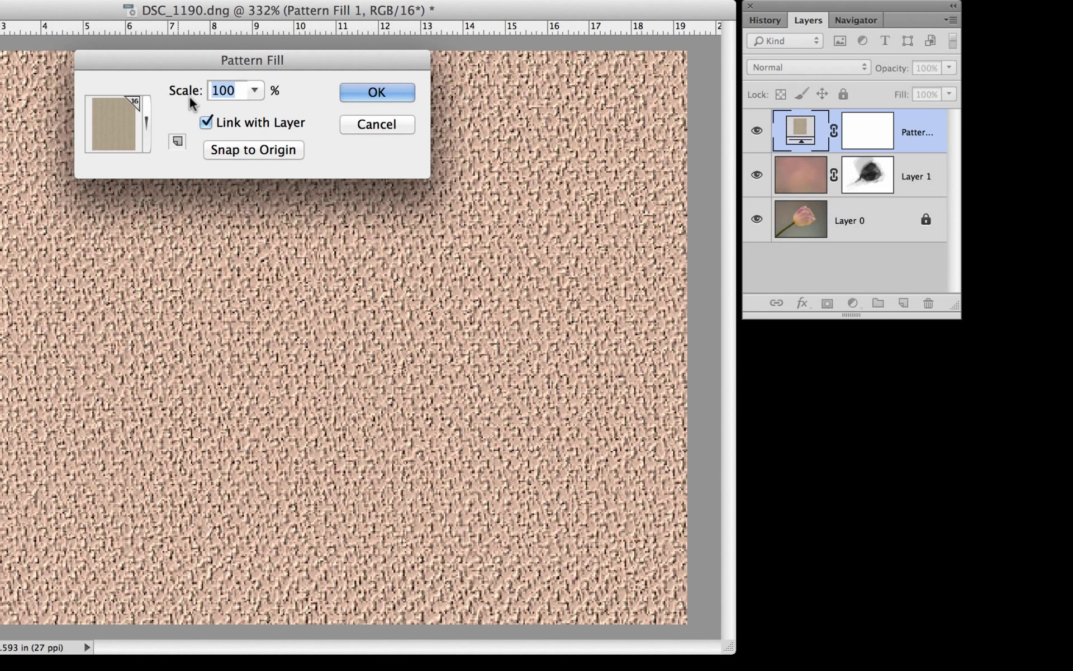
click(147, 121)
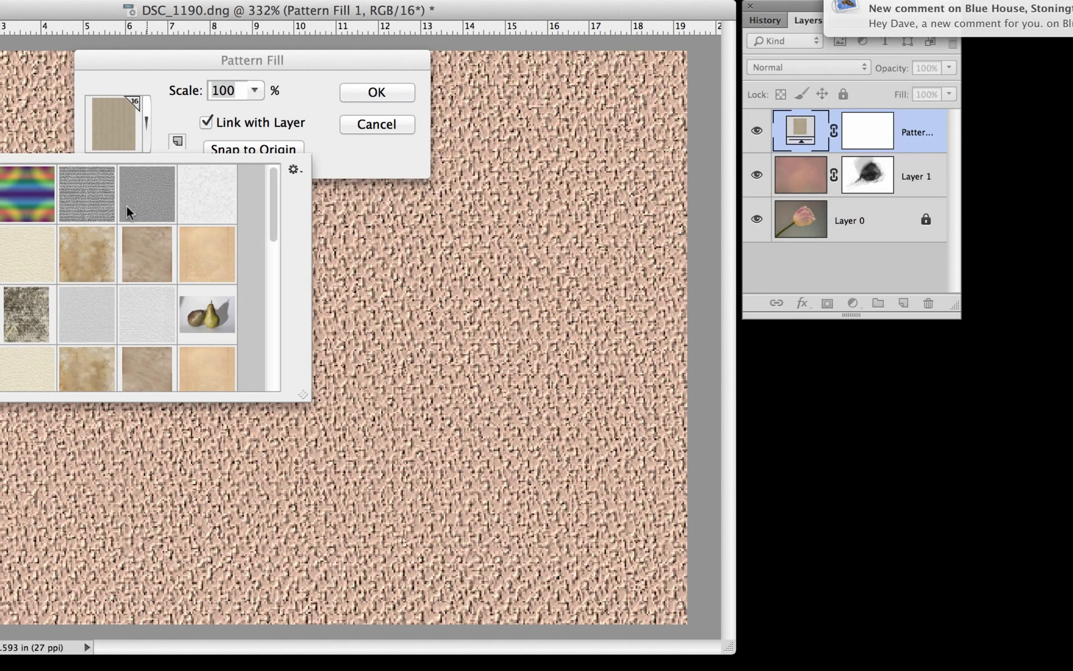
double_click(41, 251)
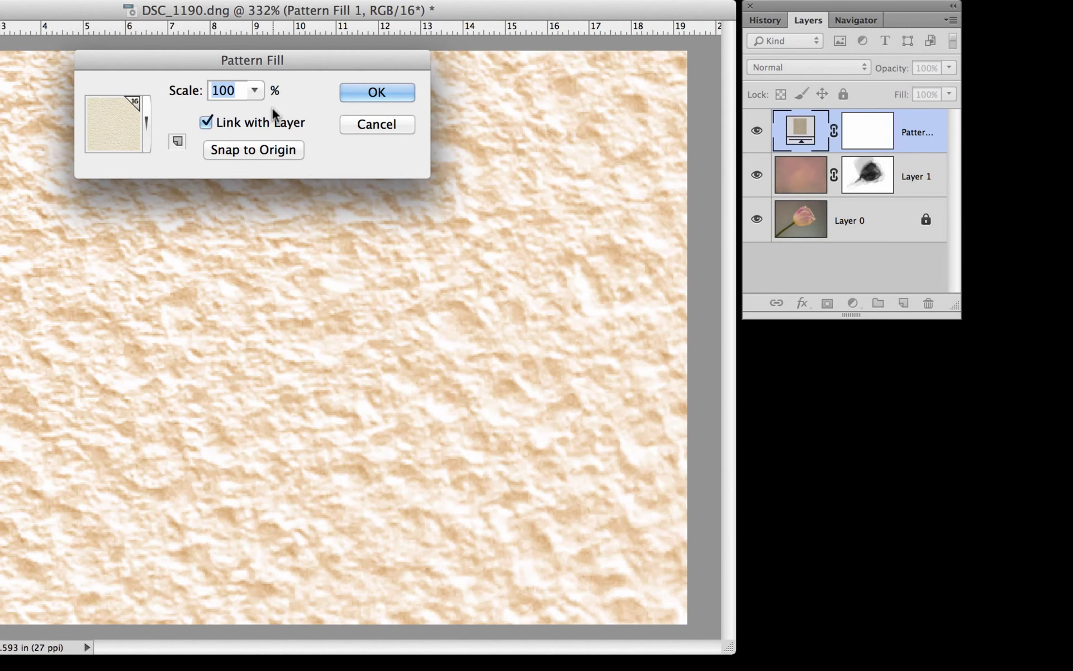
click(258, 91)
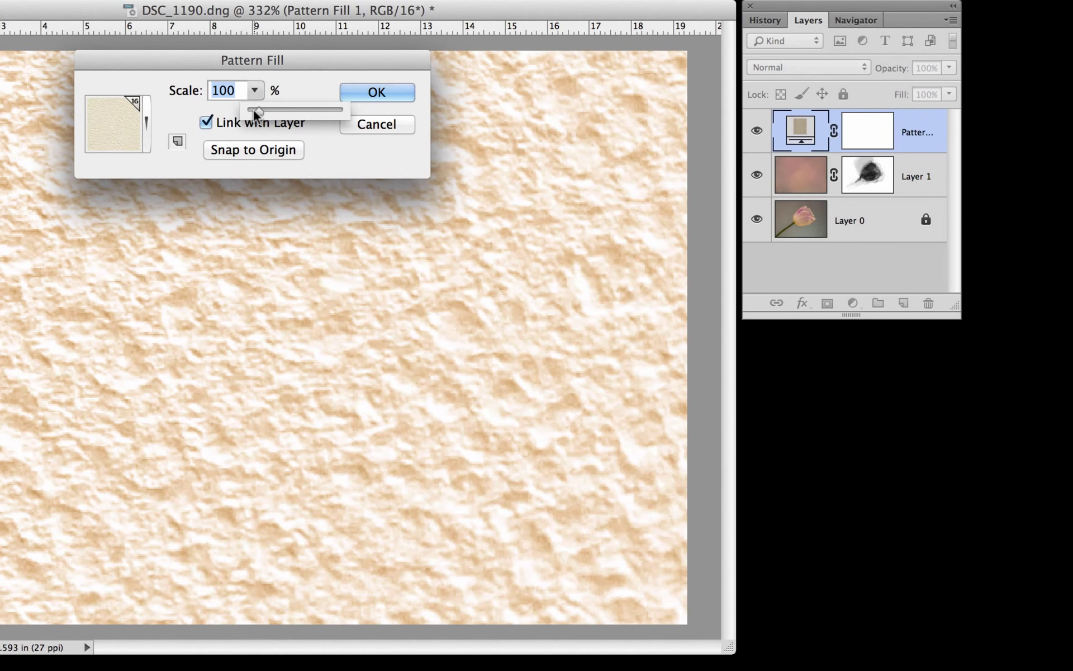
drag(259, 111, 251, 113)
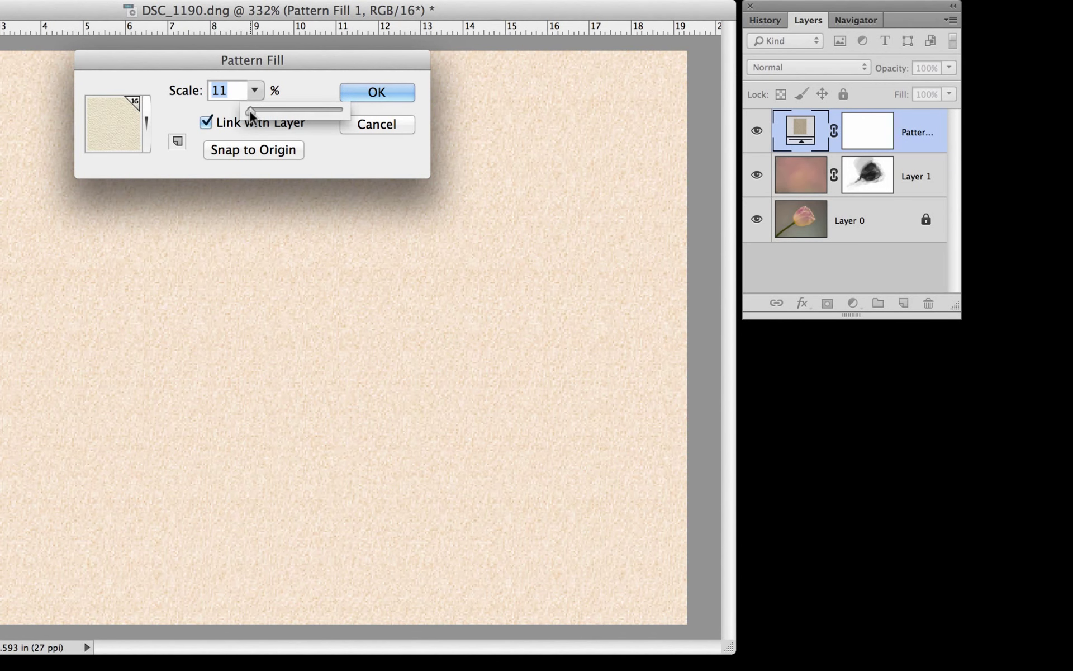
click(389, 95)
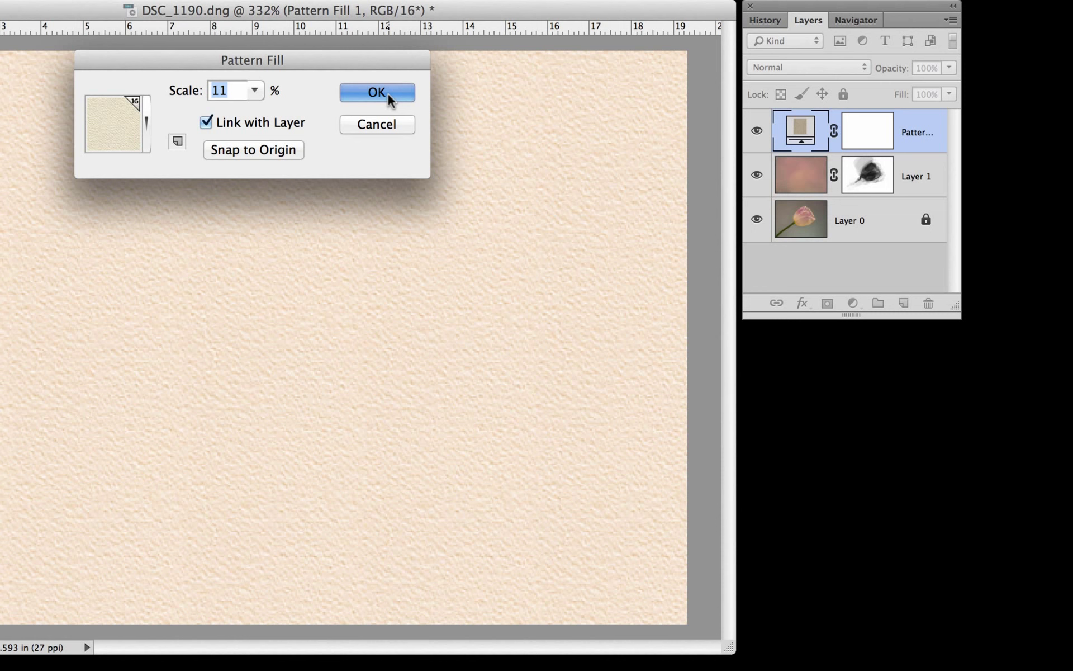
click(390, 95)
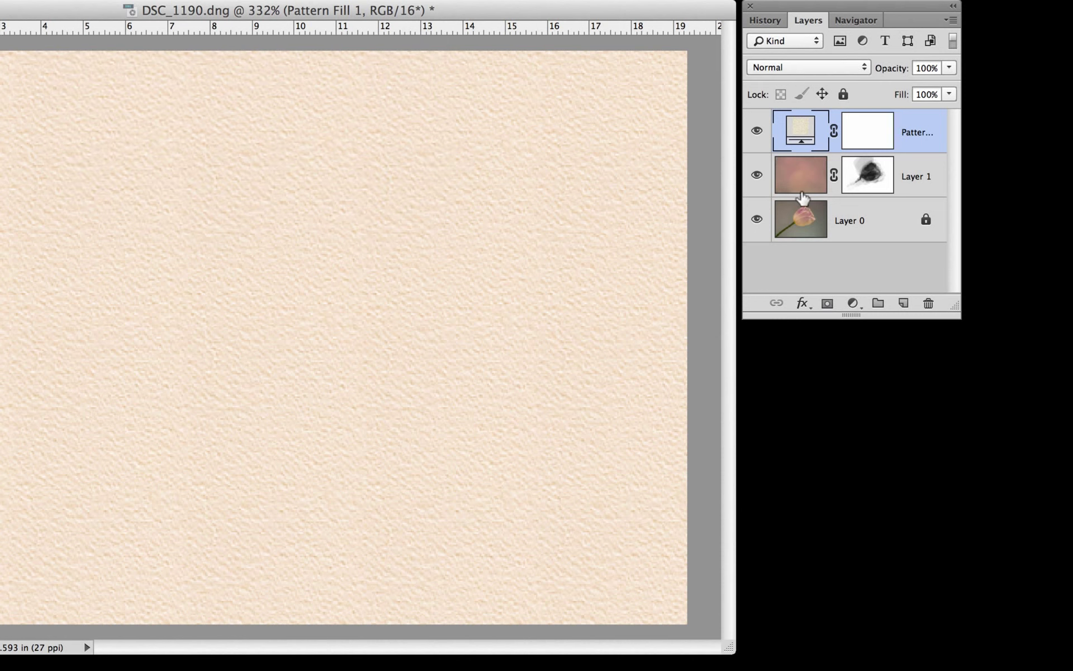
- Blend the texture layer in Multiply, then try Color Burn with fill around 85%
click(864, 67)
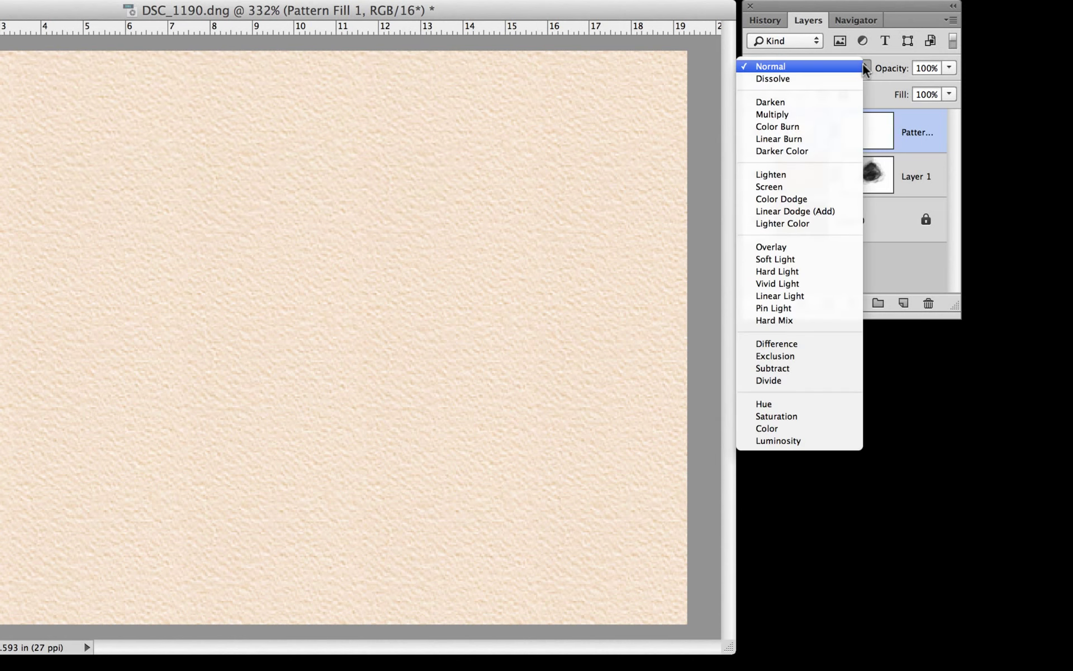
click(842, 112)
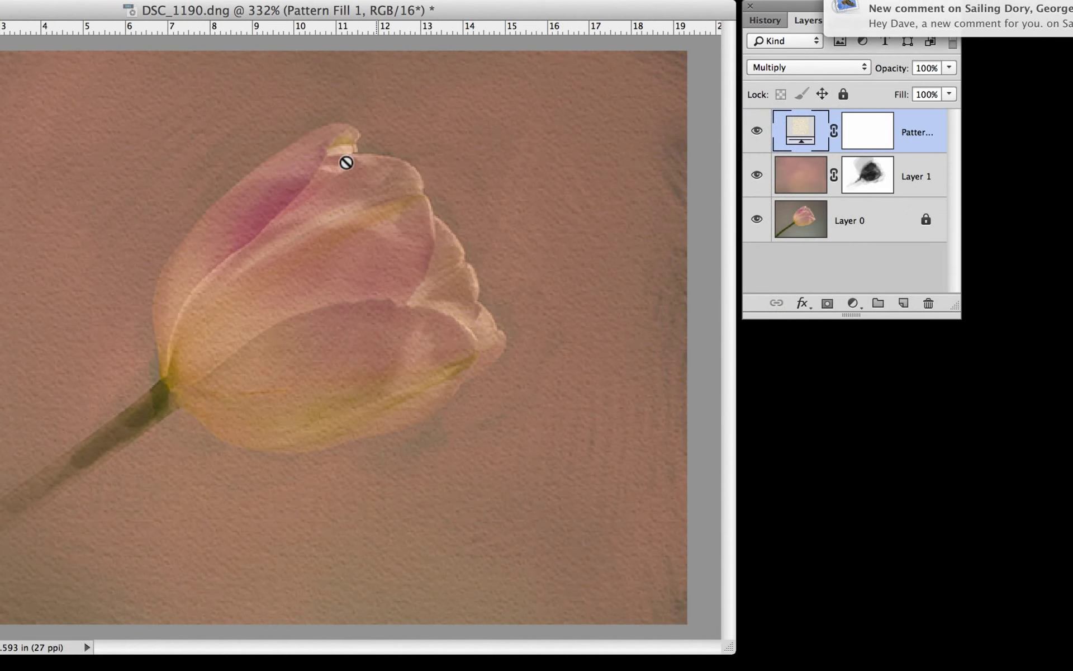
click(865, 66)
click(858, 77)
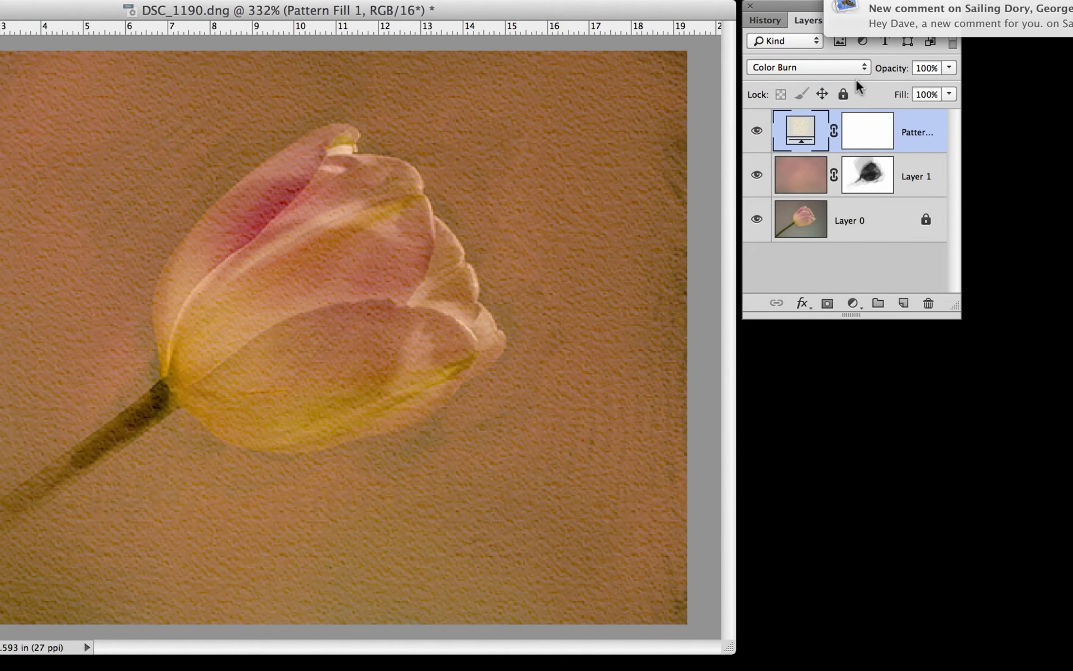
click(949, 94)
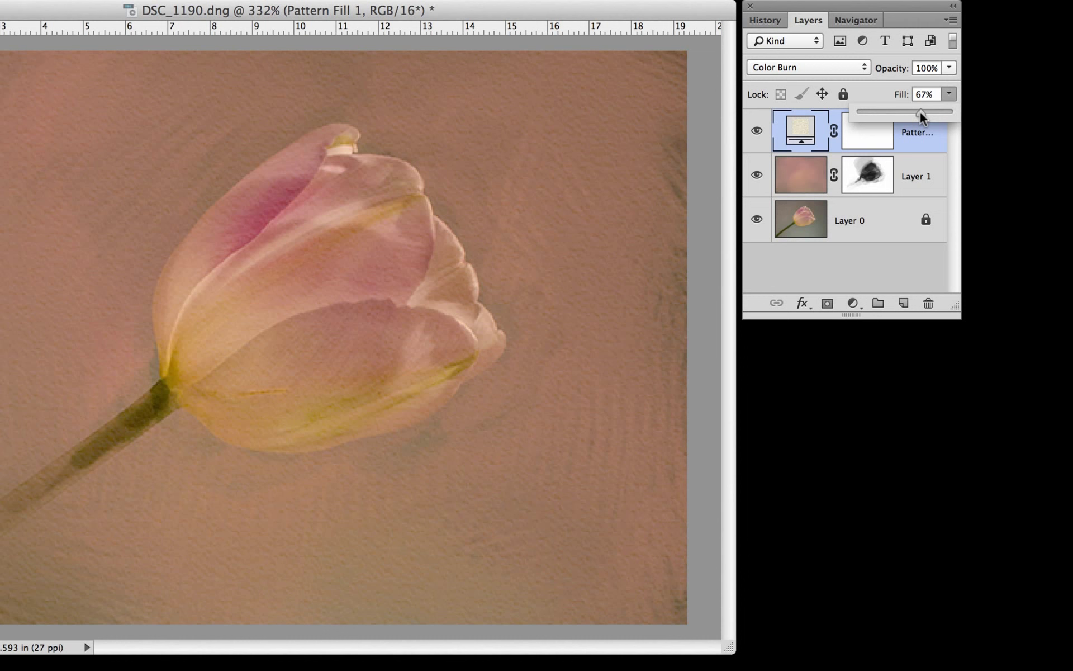
drag(915, 108, 936, 110)
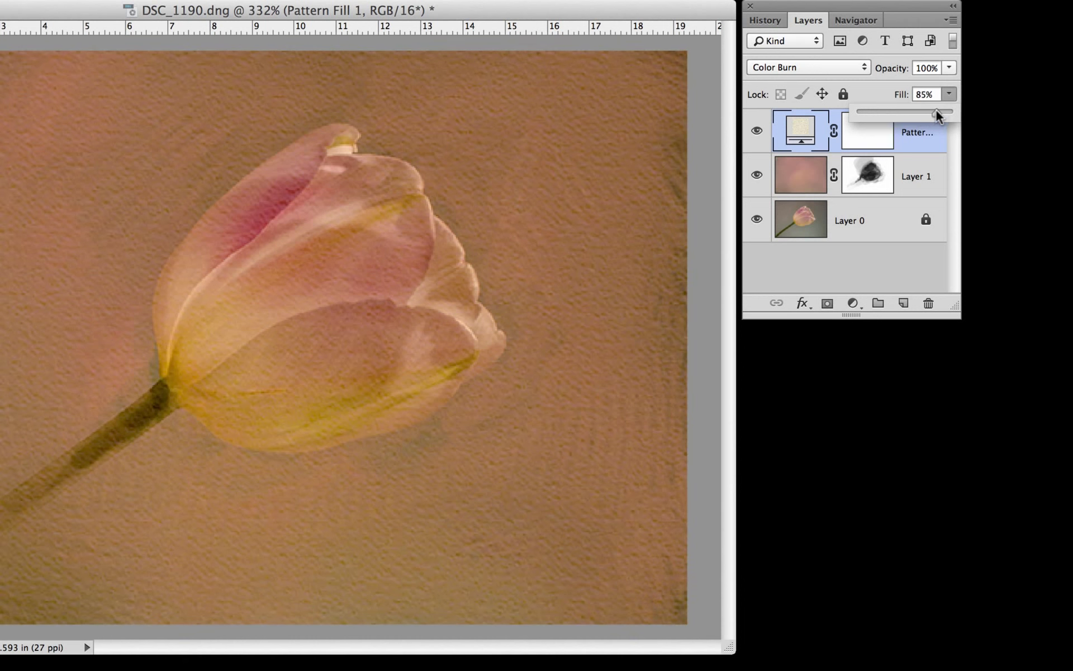
- Return the texture layer to Multiply blending with fill at 100%
click(861, 66)
click(847, 54)
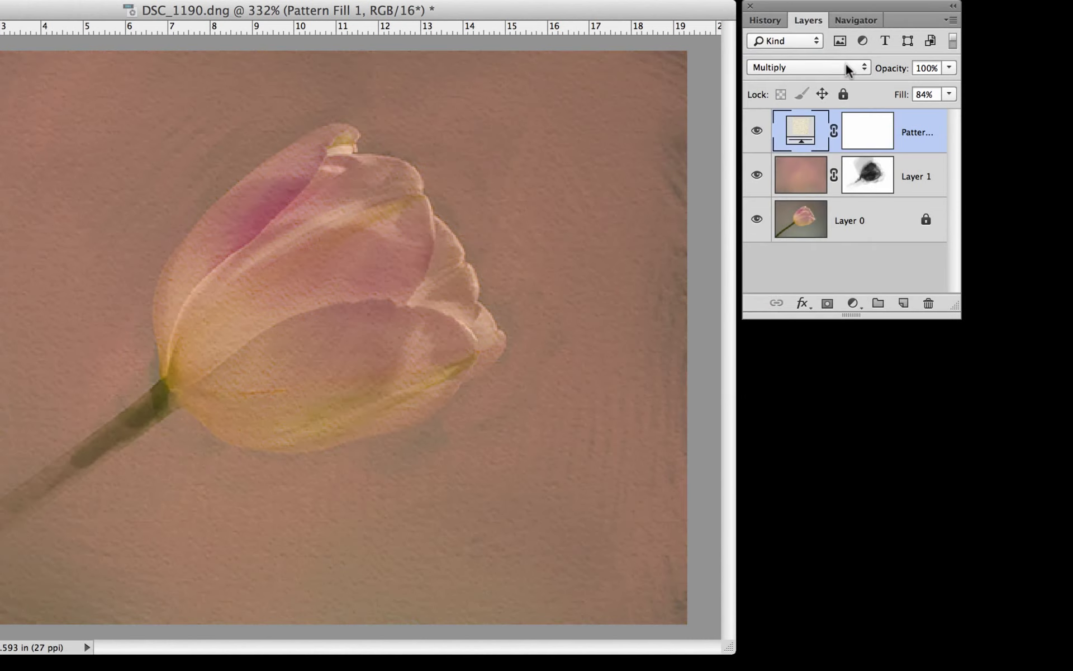
click(948, 95)
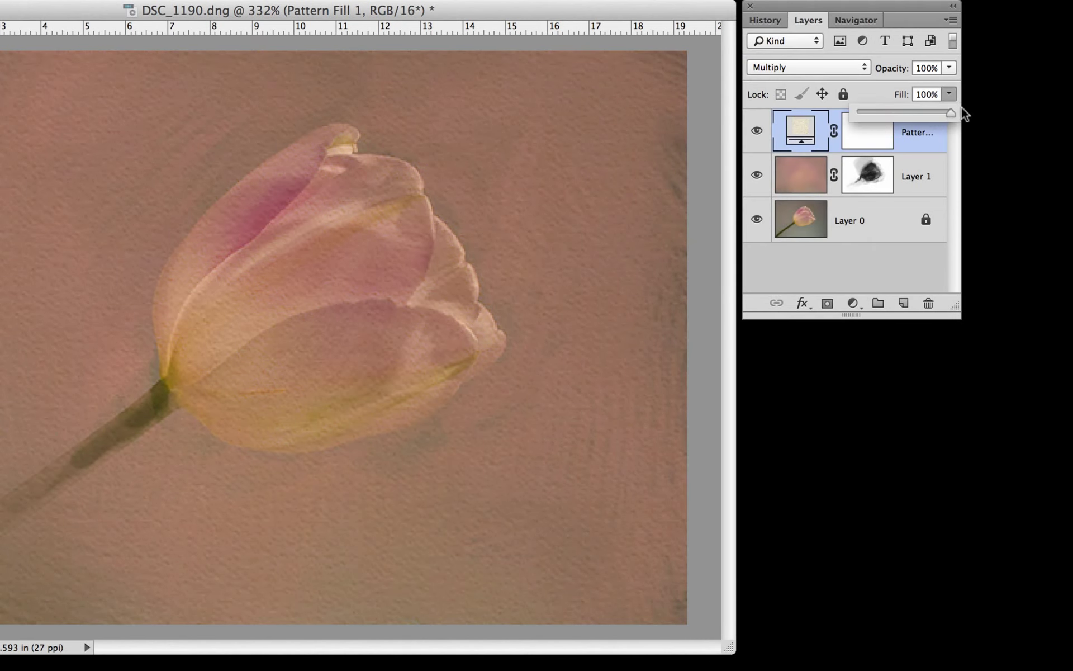
click(925, 137)
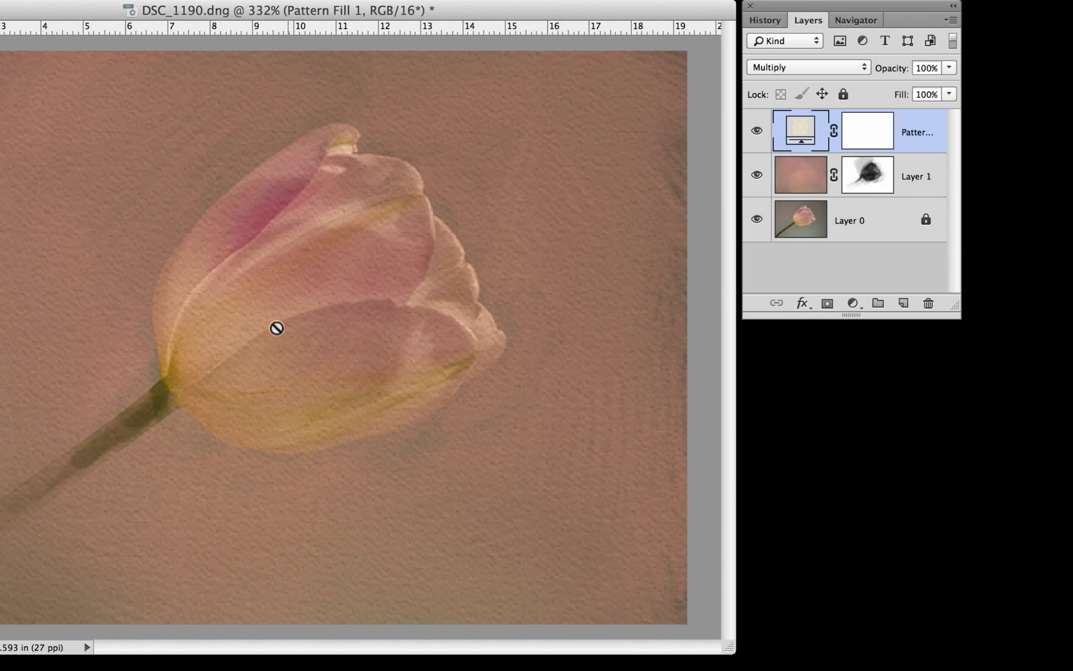
- Add a Brightness/Contrast adjustment layer at brightness -5 and contrast 78, then close Properties
click(853, 303)
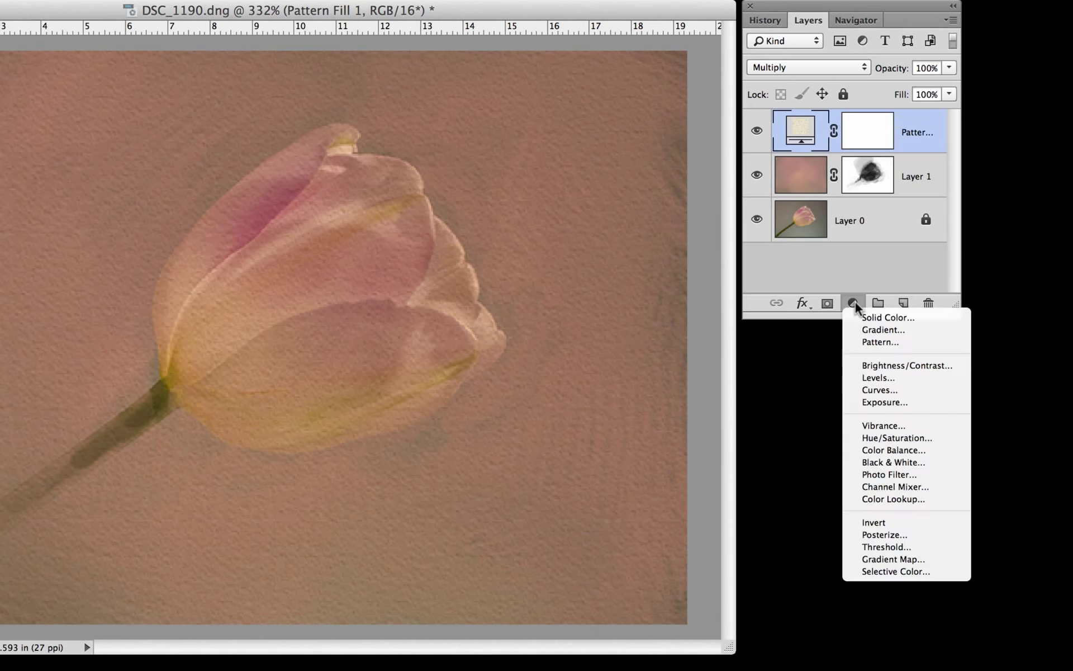
click(877, 368)
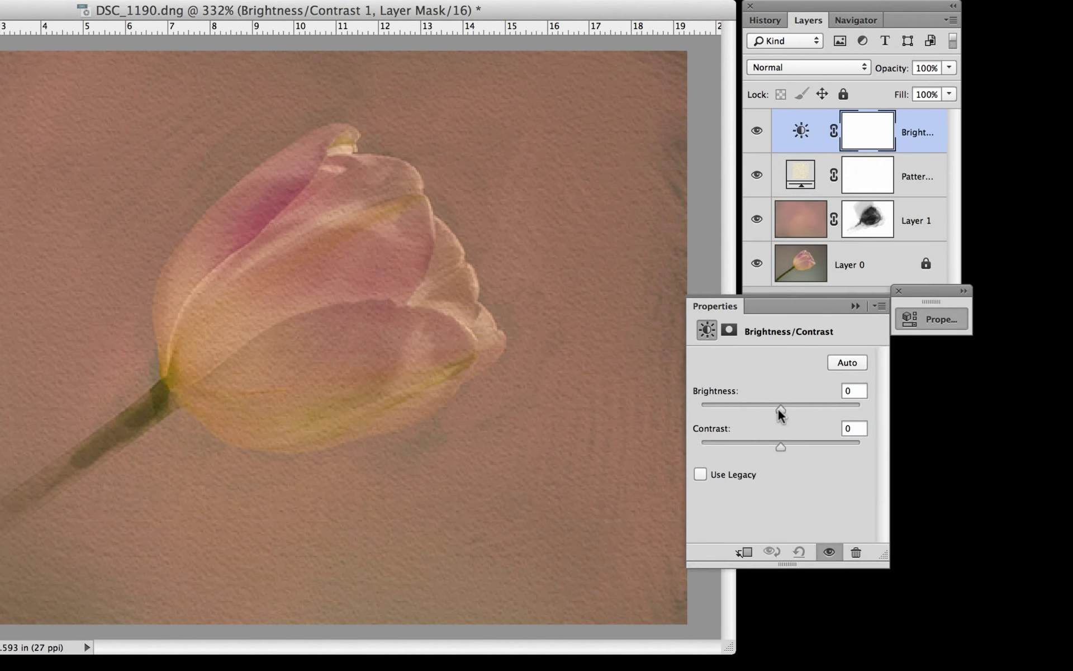
drag(780, 409, 820, 446)
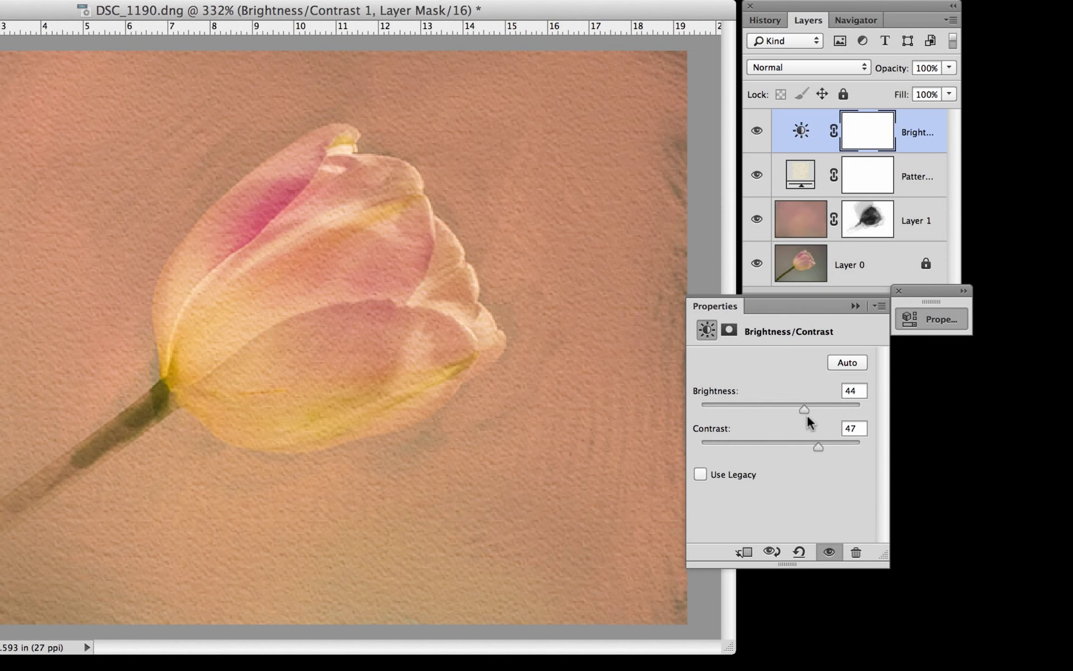
mouse_move(799, 407)
mouse_down()
mouse_move(777, 408)
mouse_move(790, 407)
mouse_up()
drag(814, 446, 829, 446)
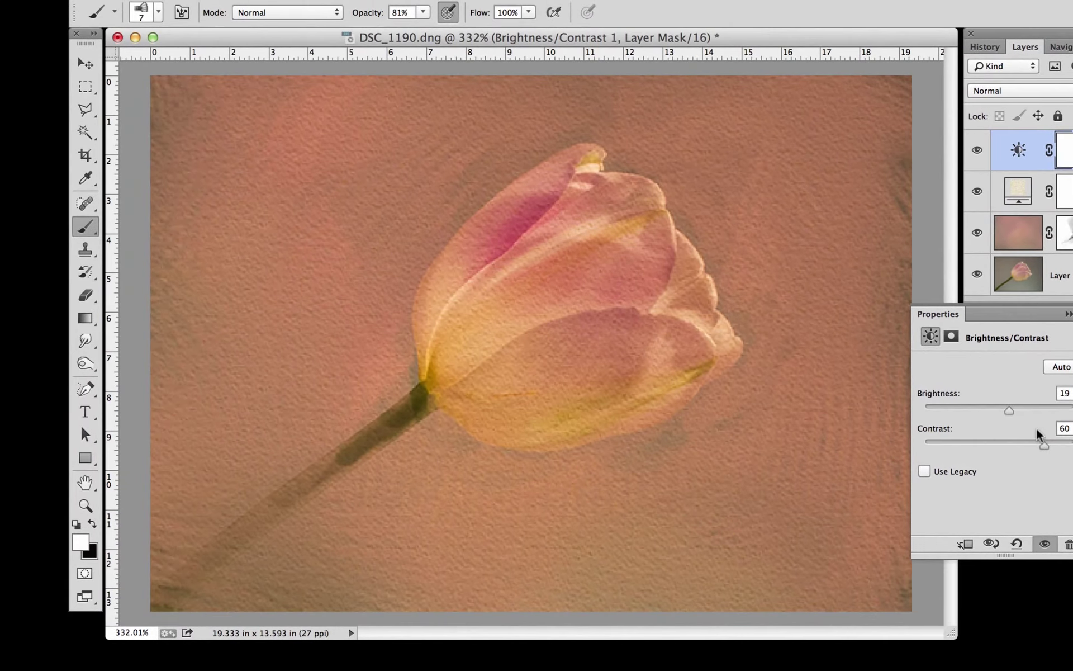
mouse_move(1003, 412)
mouse_down()
mouse_move(982, 412)
mouse_move(994, 413)
mouse_up()
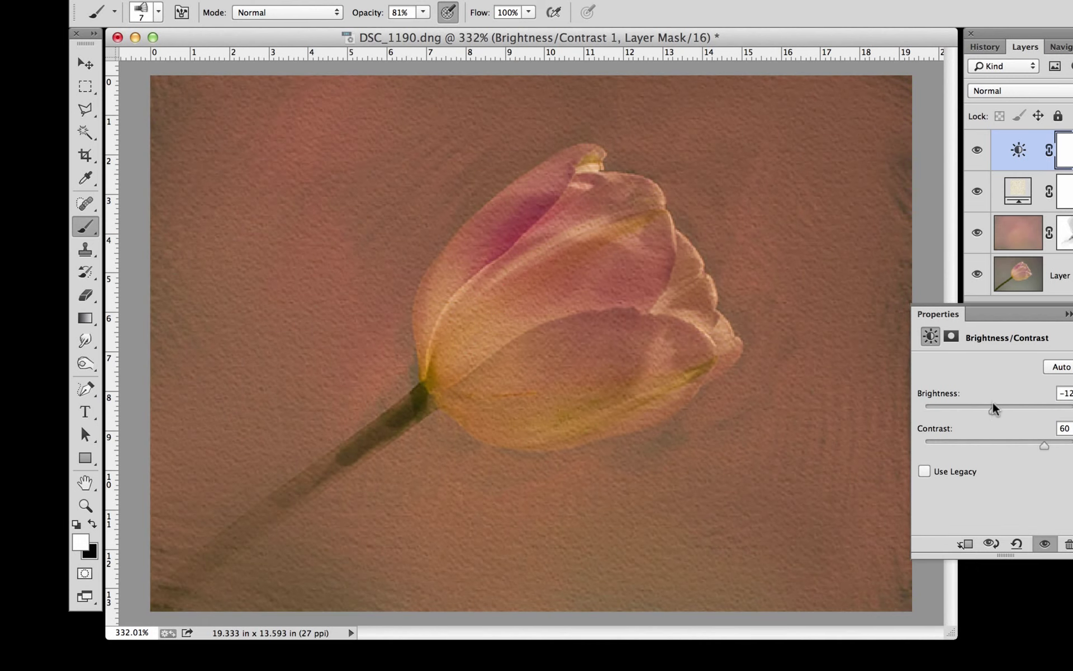
drag(1048, 446, 1057, 446)
mouse_move(994, 412)
mouse_down()
mouse_move(977, 412)
mouse_move(997, 414)
mouse_up()
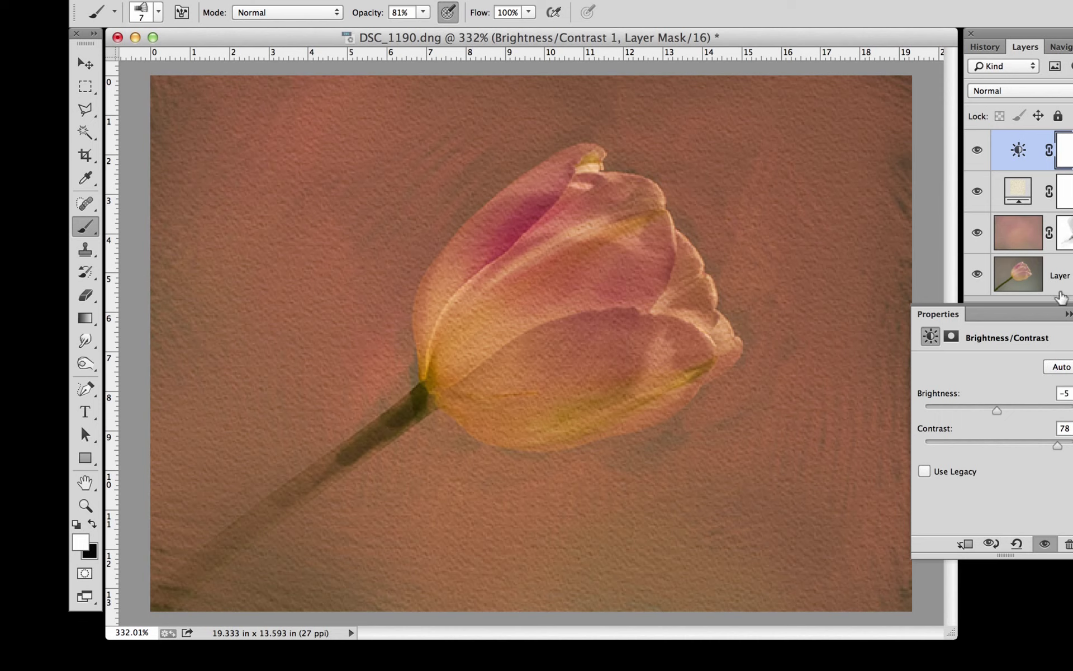
click(1068, 314)
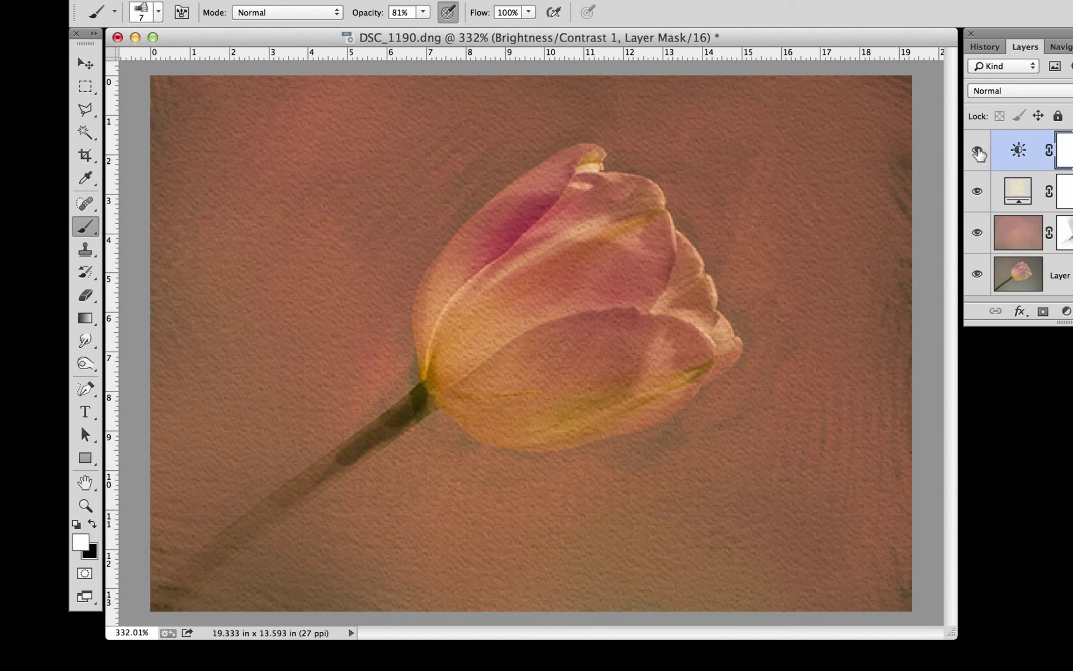
click(977, 150)
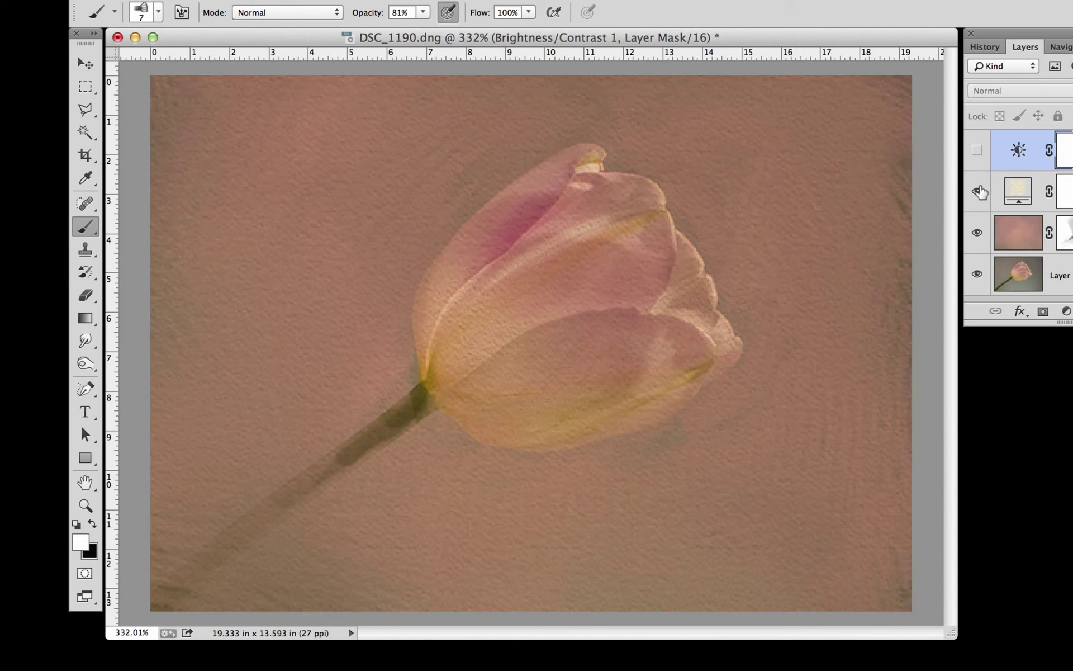
click(978, 191)
click(978, 234)
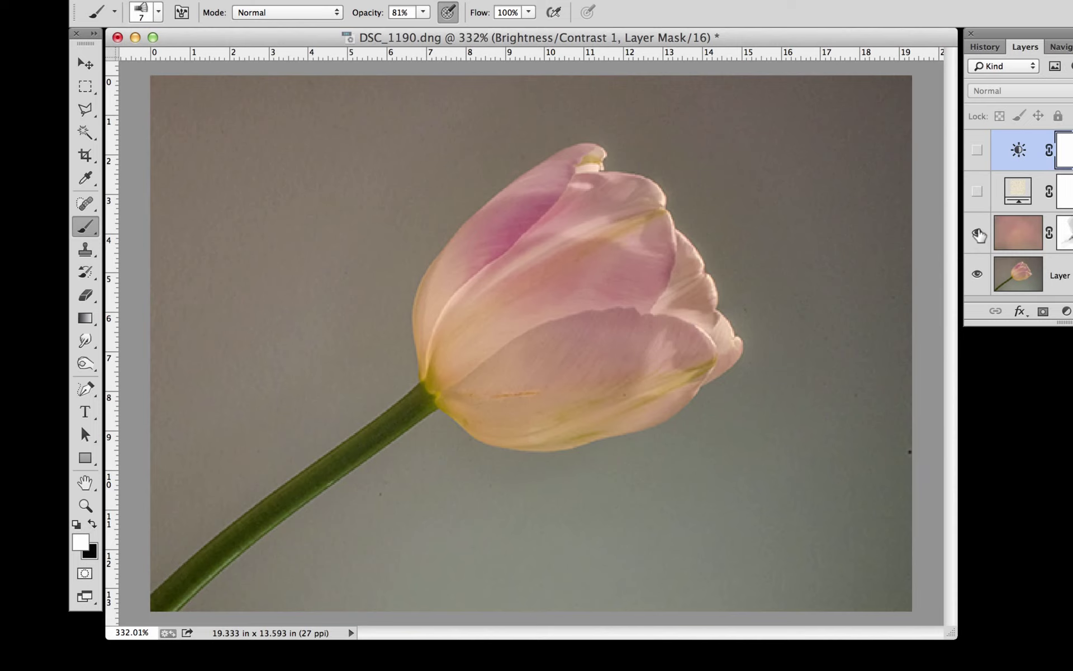
click(978, 233)
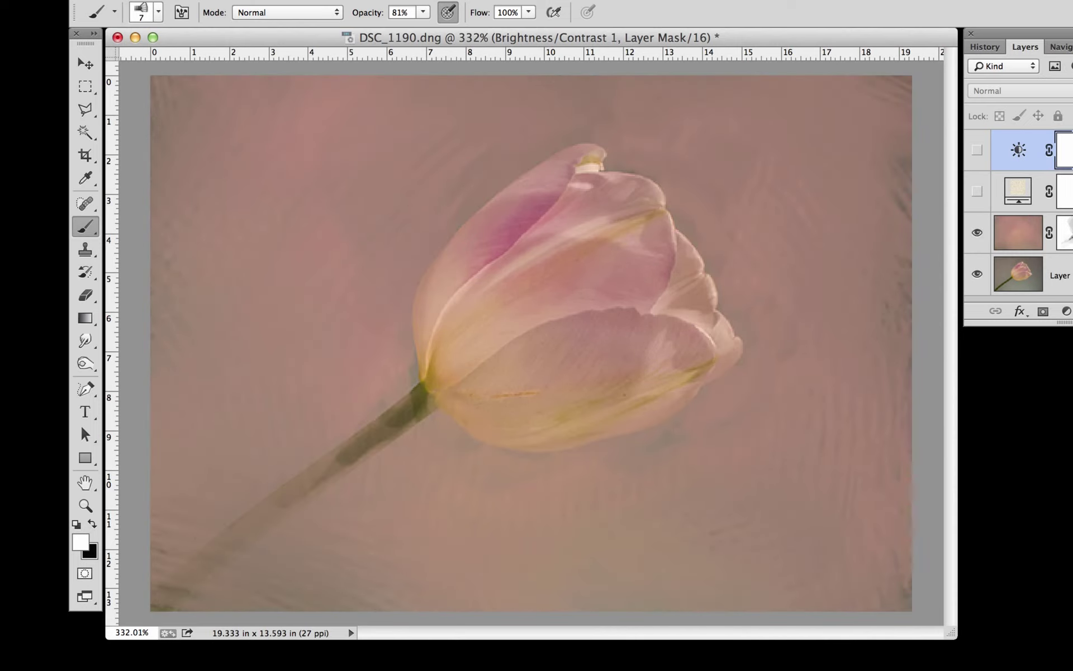
key(alt+bracketleft)
key(alt+bracketleft)
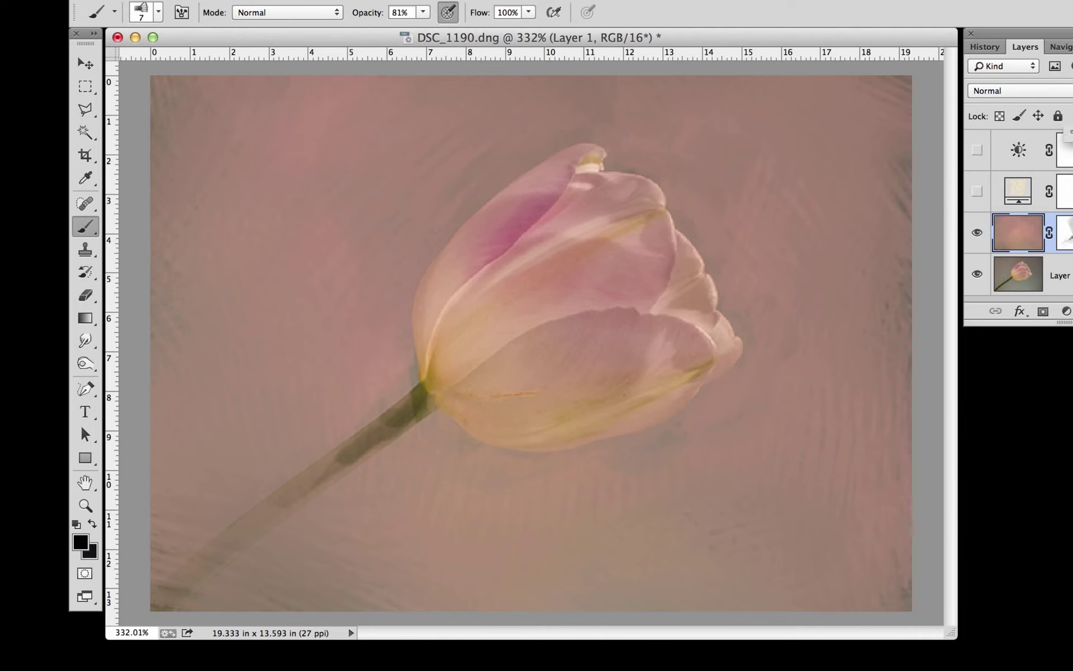
drag(185, 581, 285, 500)
key(ctrl+z)
key(ctrl+z)
click(977, 193)
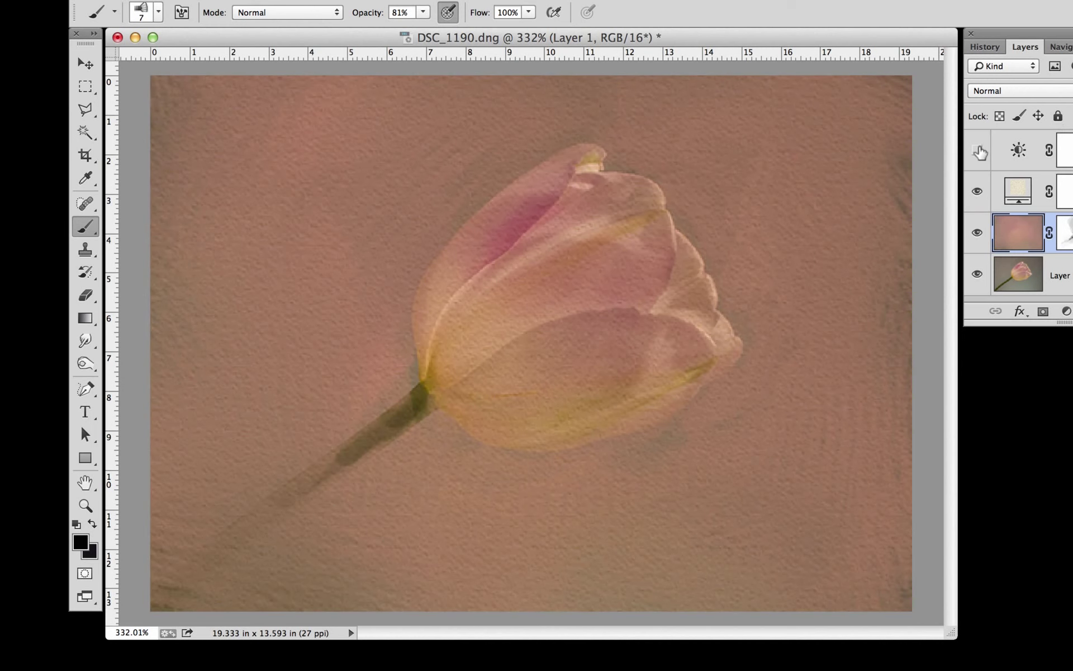
click(977, 150)
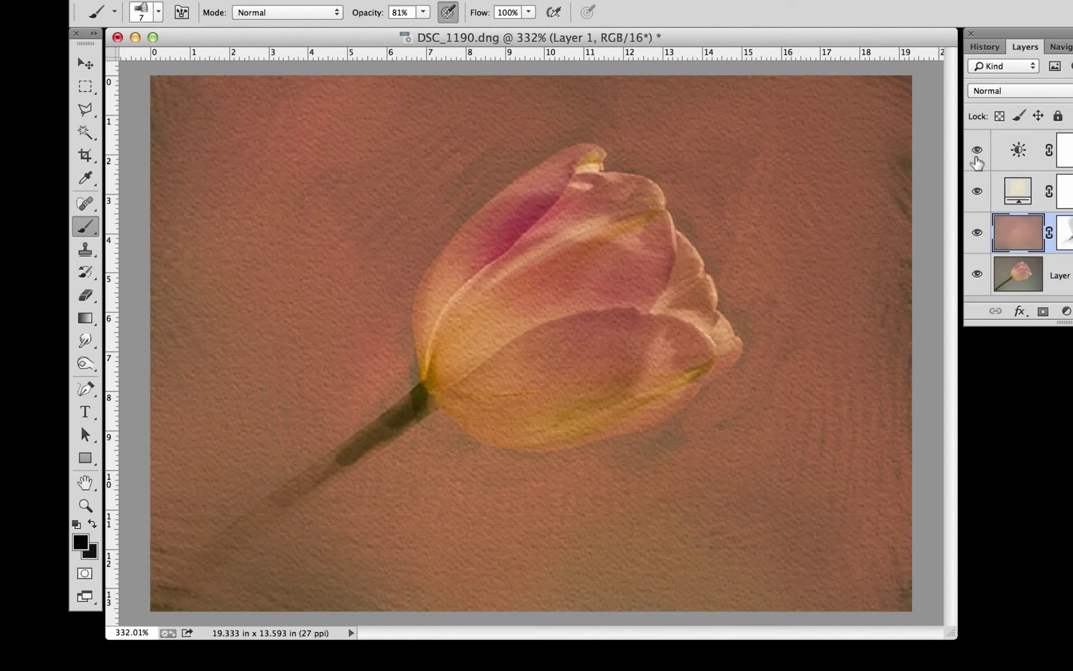
- Close the tulip file DSC_1190 without saving and reposition the DSC_1149 window
click(118, 38)
click(629, 266)
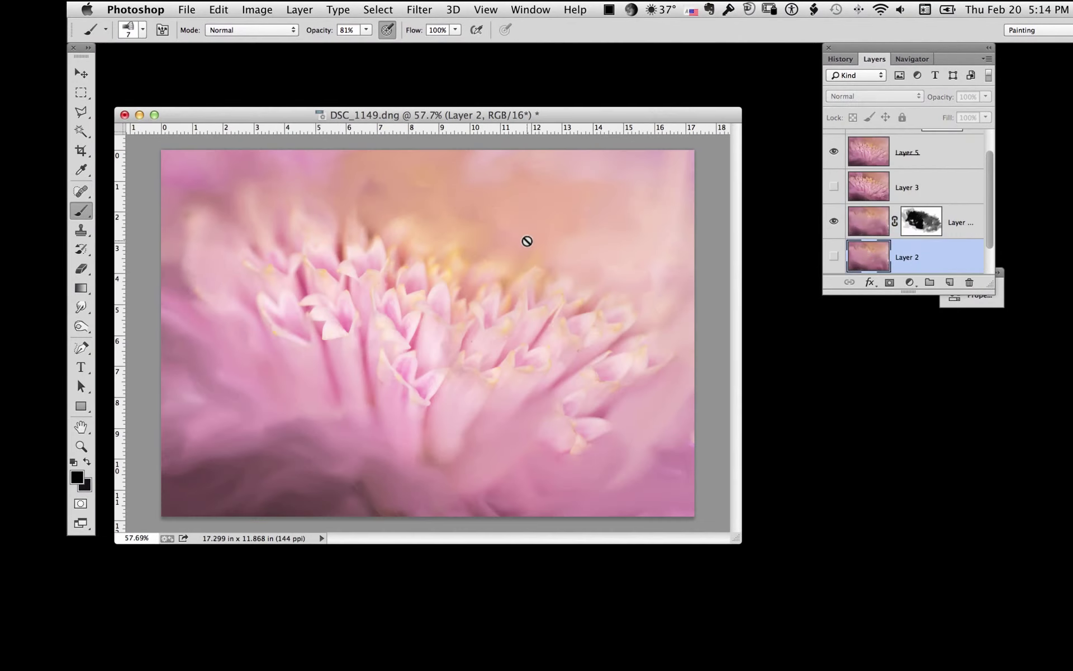
drag(628, 115, 635, 71)
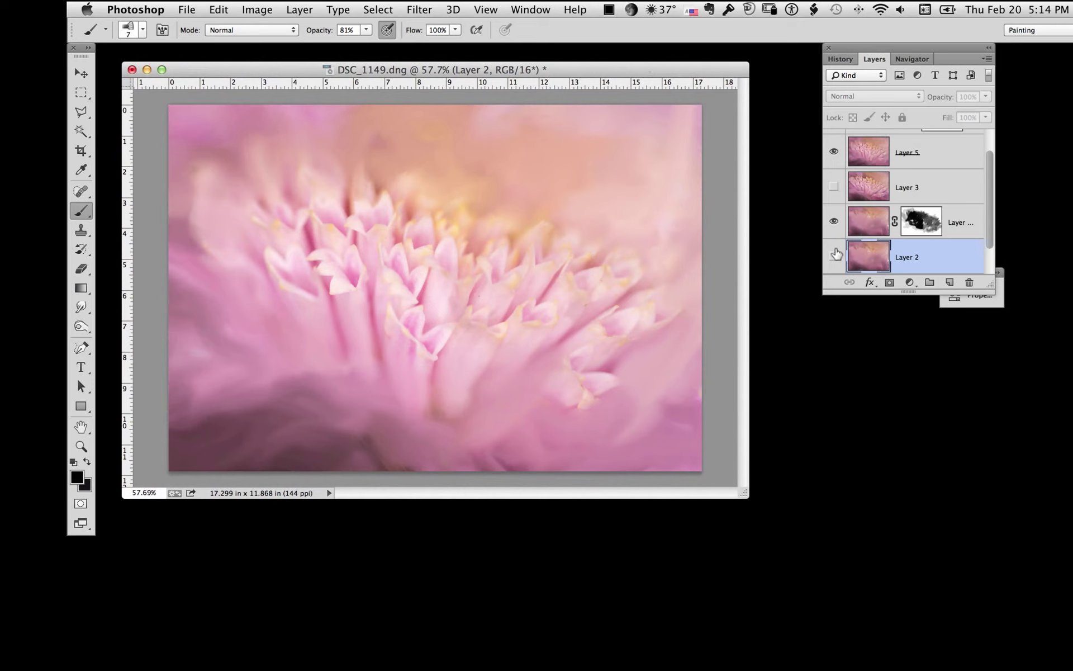
- Toggle Layer 5, Layer 3, Layer 2 and the masked layer to compare flower versions
click(835, 220)
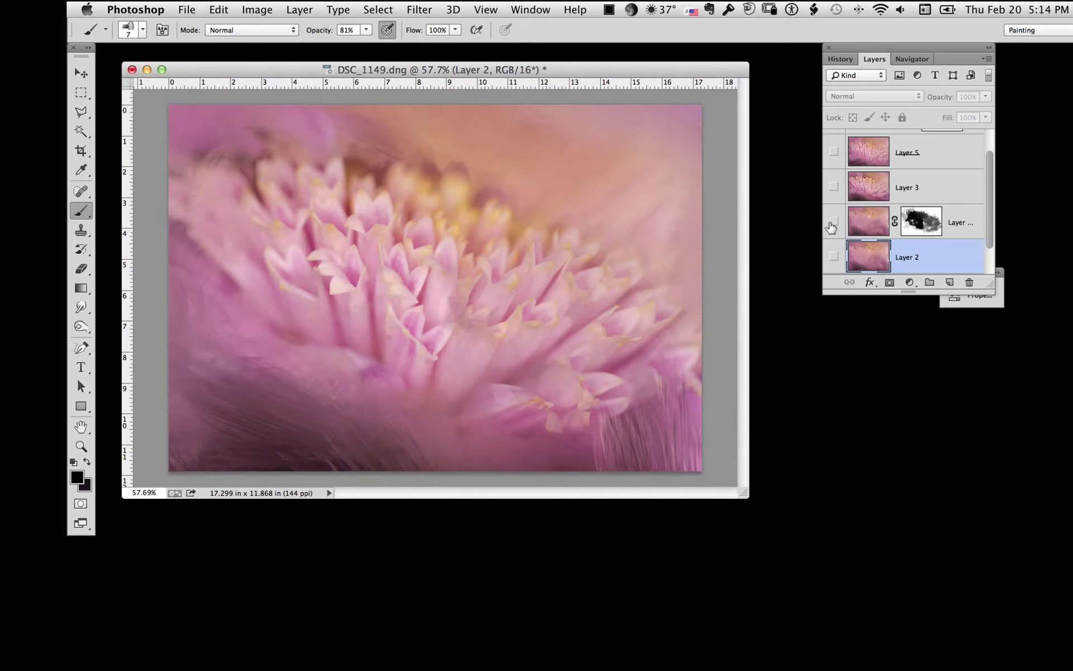
click(833, 223)
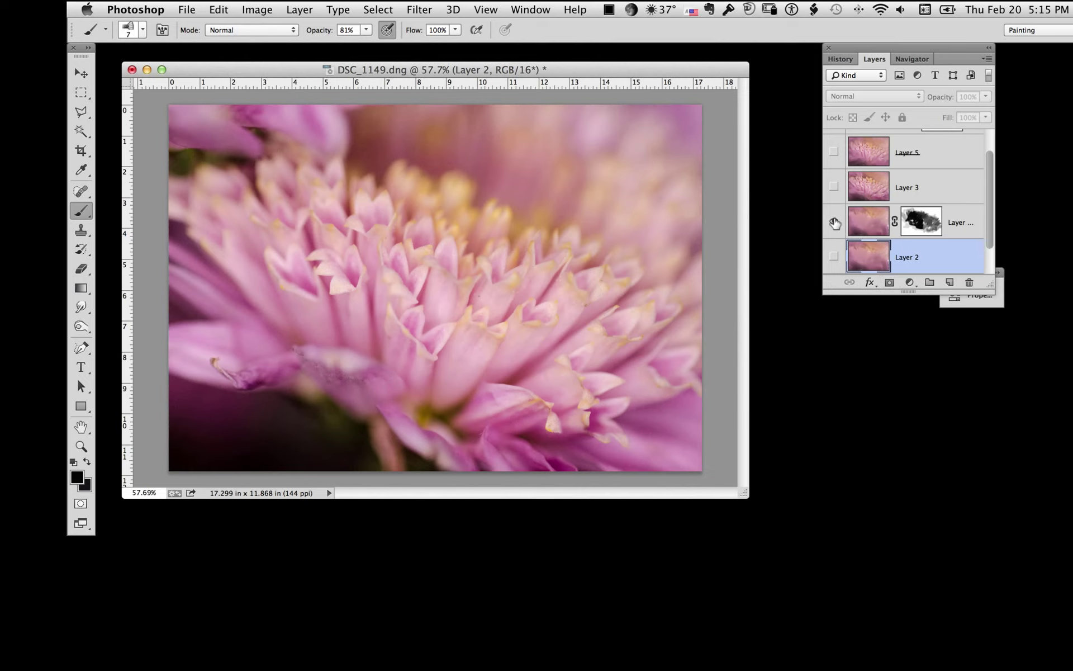
click(833, 221)
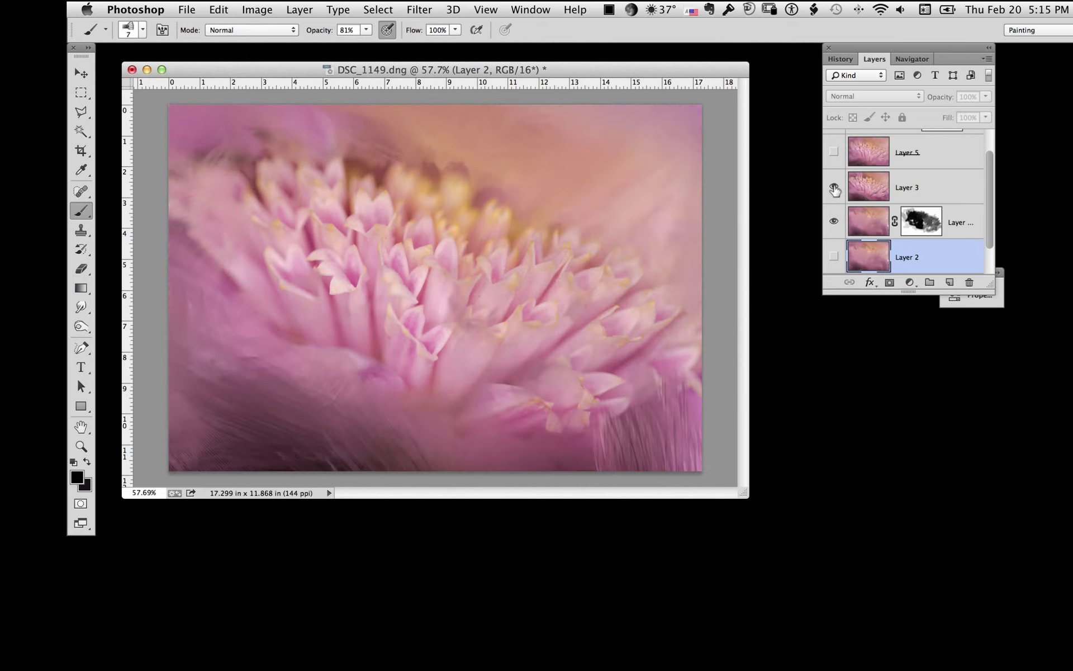
click(833, 187)
click(833, 221)
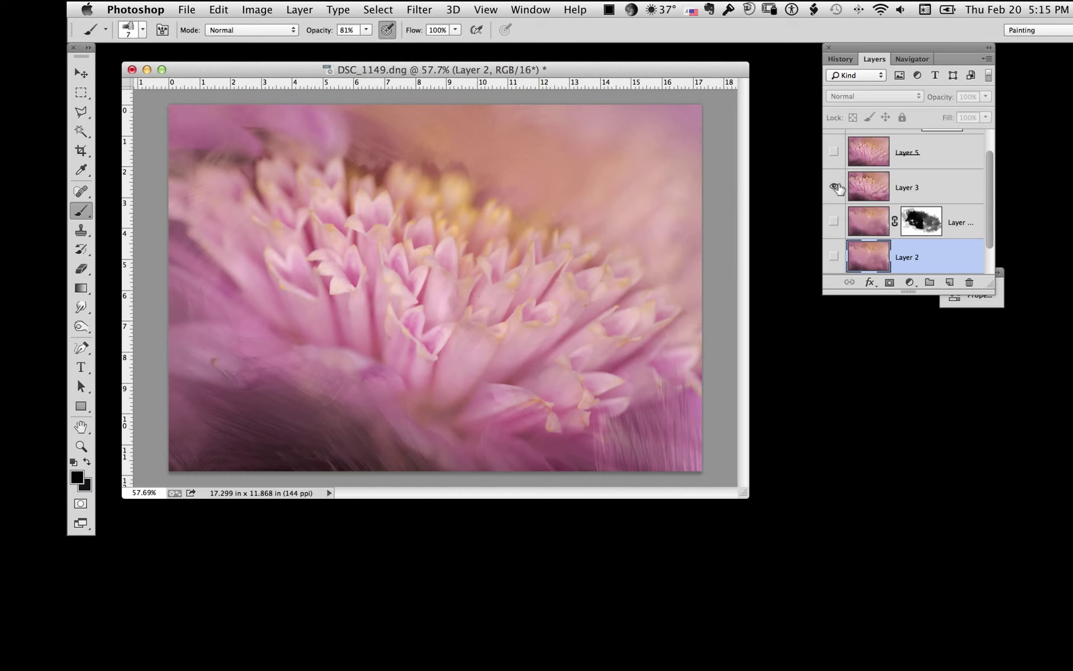
click(834, 186)
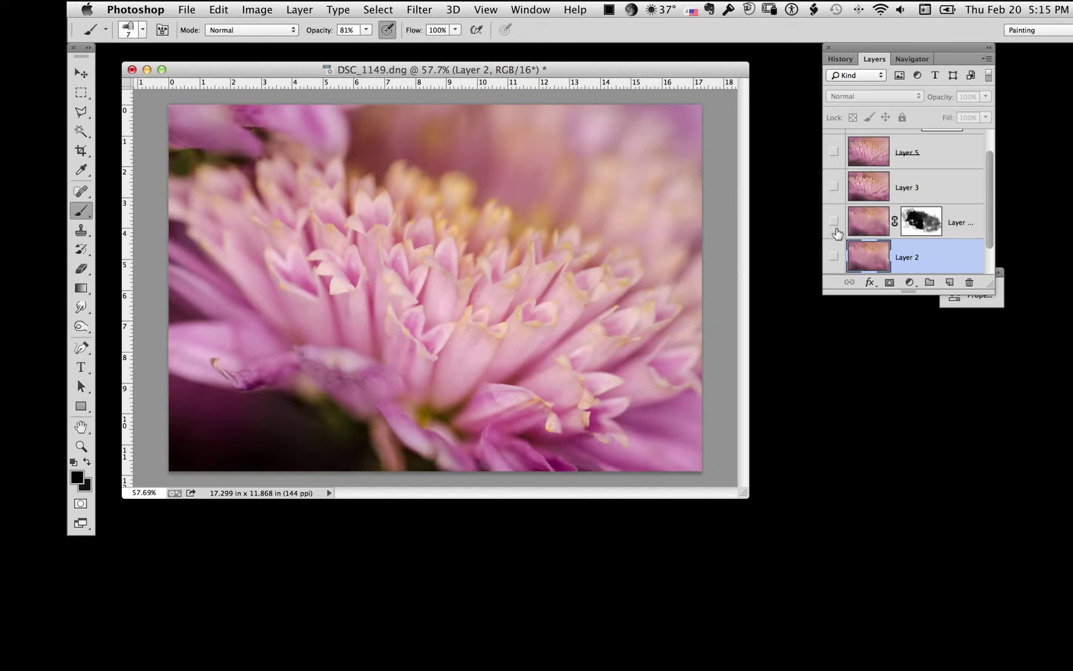
click(834, 259)
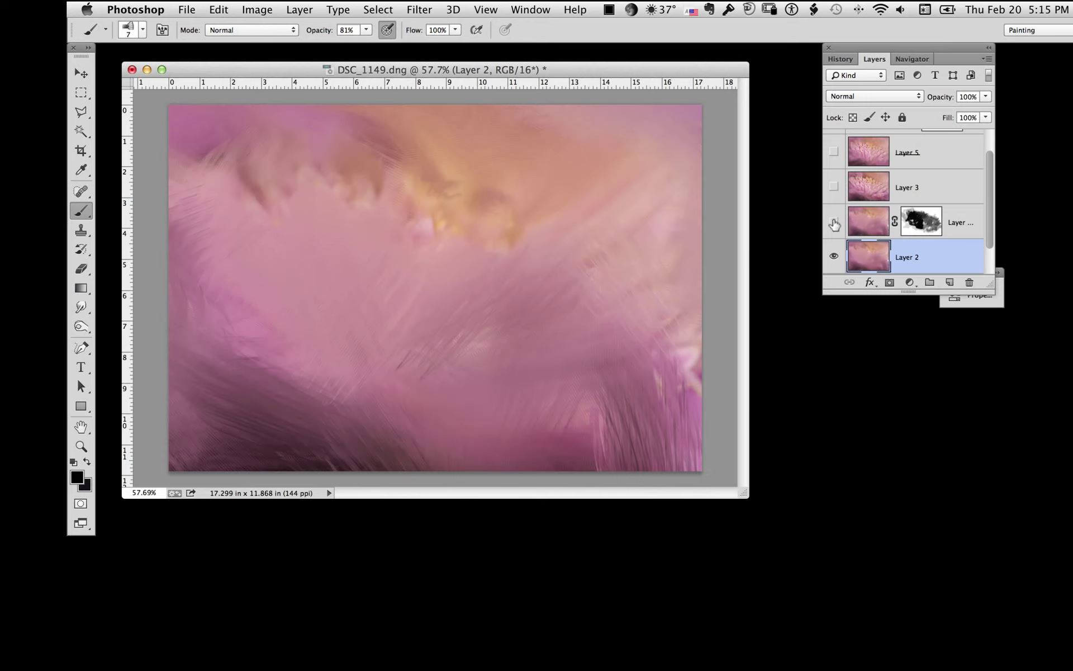
click(834, 186)
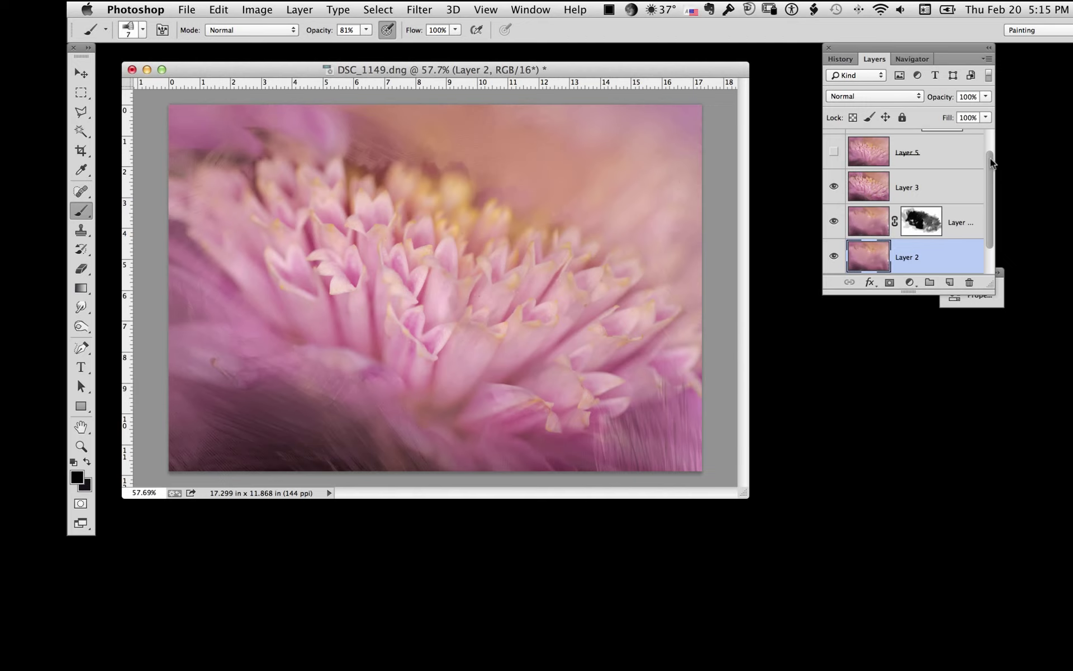
- Show Layer 5 and toggle the Brightness/Contrast layer off and on to compare
drag(991, 158, 998, 137)
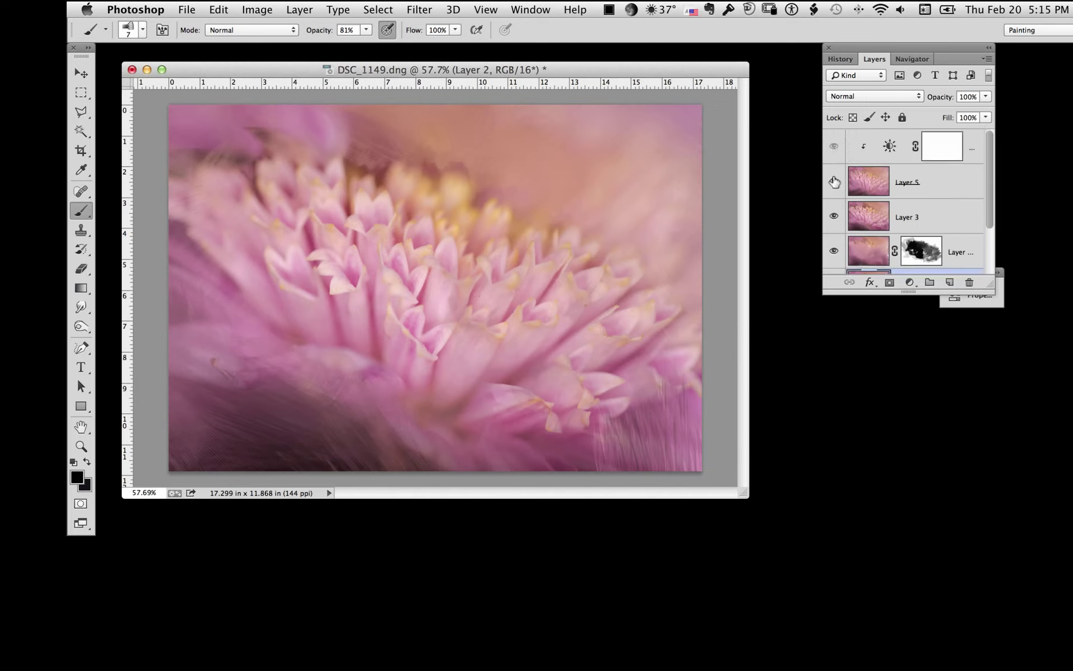
click(834, 181)
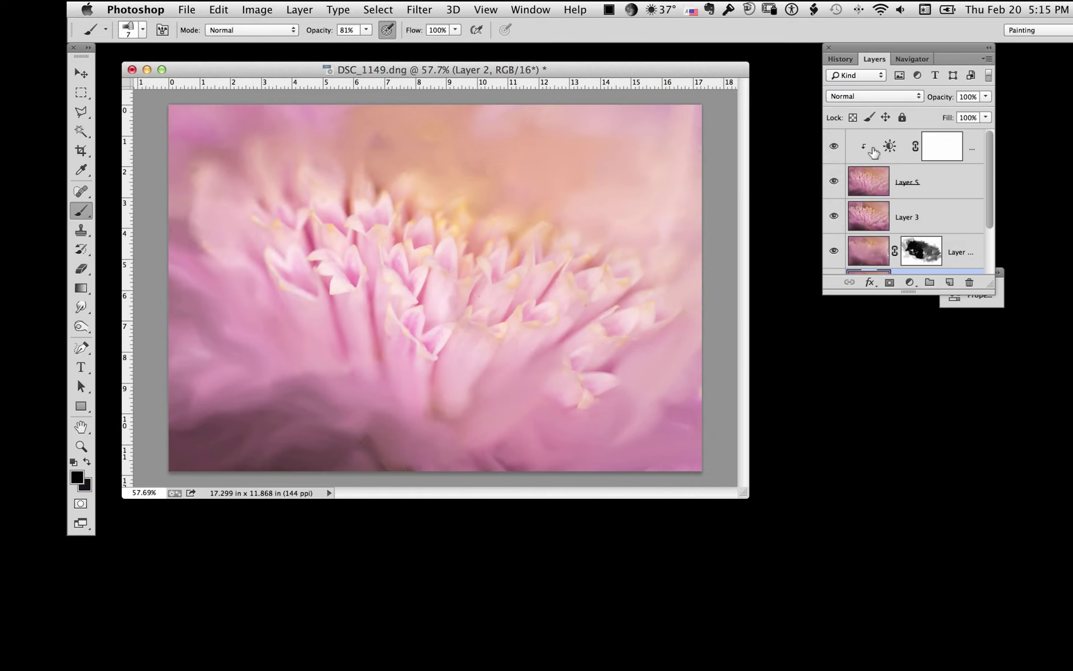
click(834, 147)
click(834, 148)
- Set Brightness/Contrast to brightness 5 and contrast 13, then hide Layer 3 and the masked layer
double_click(889, 147)
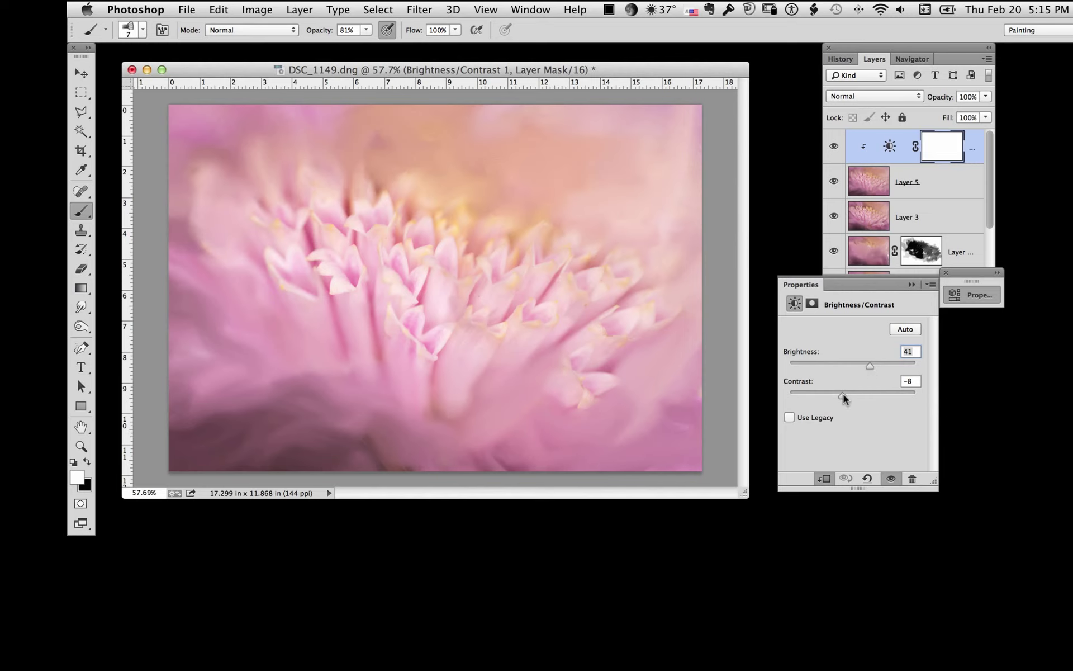
mouse_move(844, 394)
mouse_down()
mouse_move(862, 393)
mouse_move(857, 363)
mouse_move(863, 396)
mouse_up()
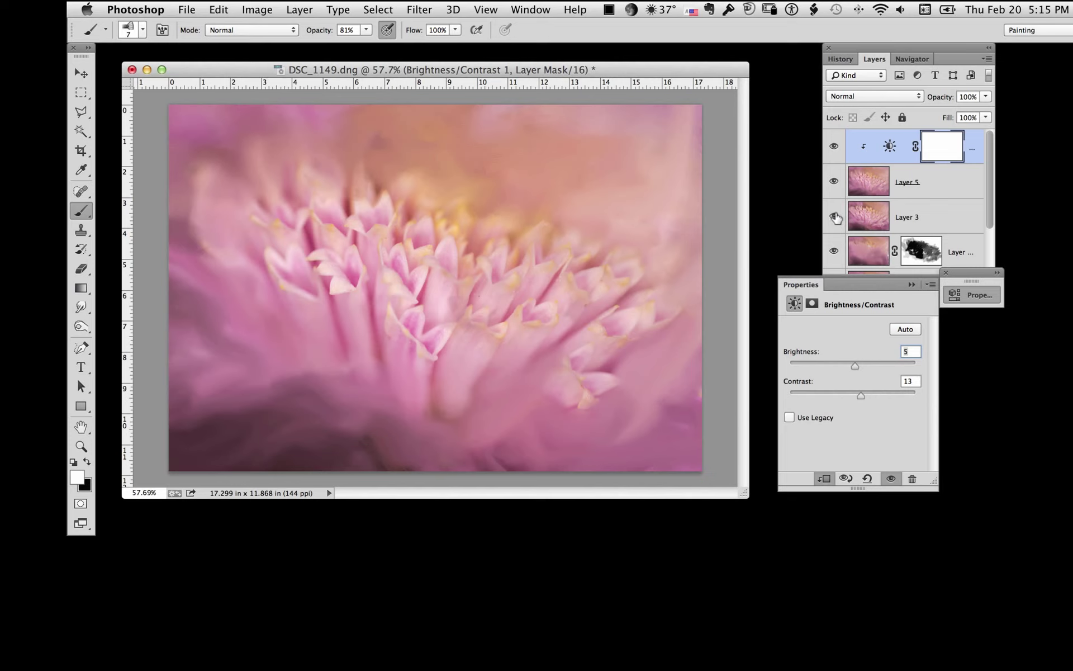
drag(835, 222, 835, 258)
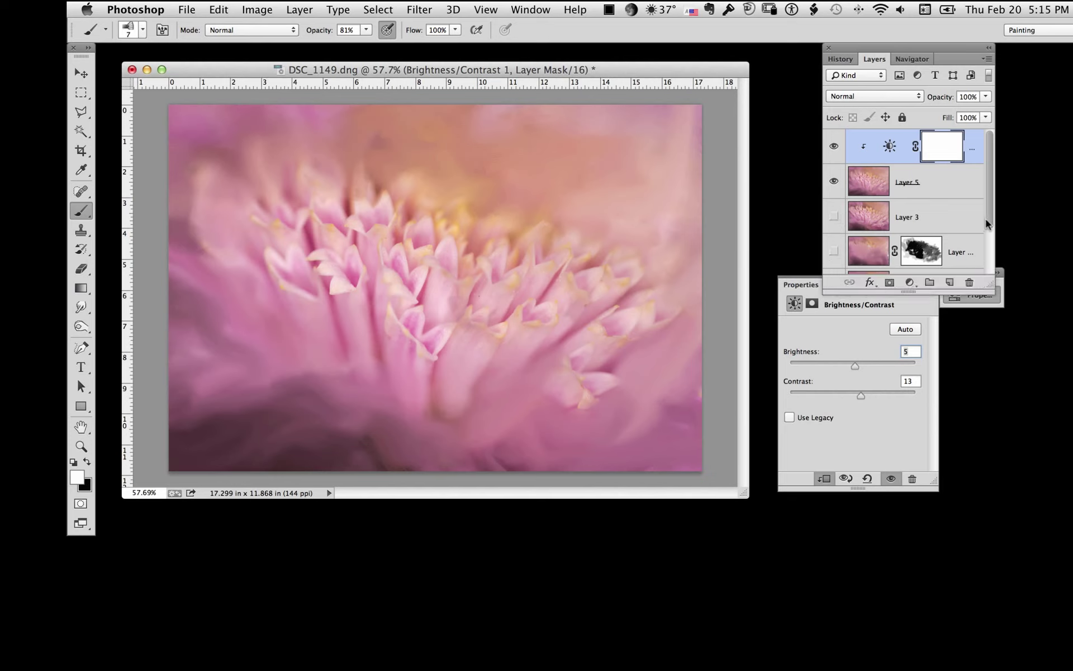
click(834, 181)
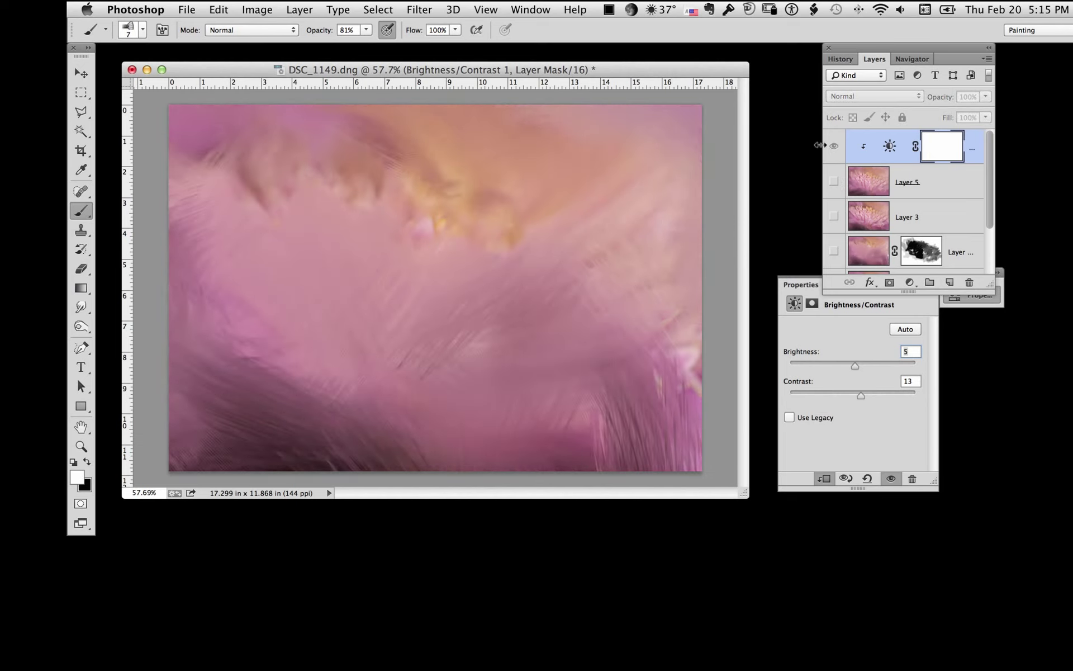
scroll(989, 203, down, 1)
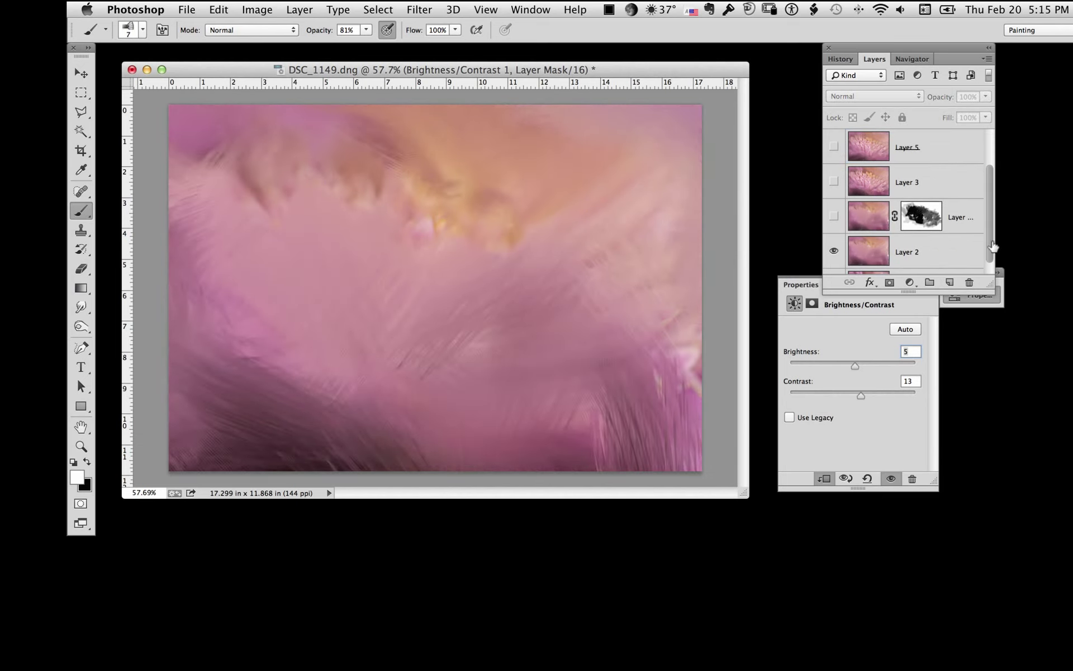
click(834, 250)
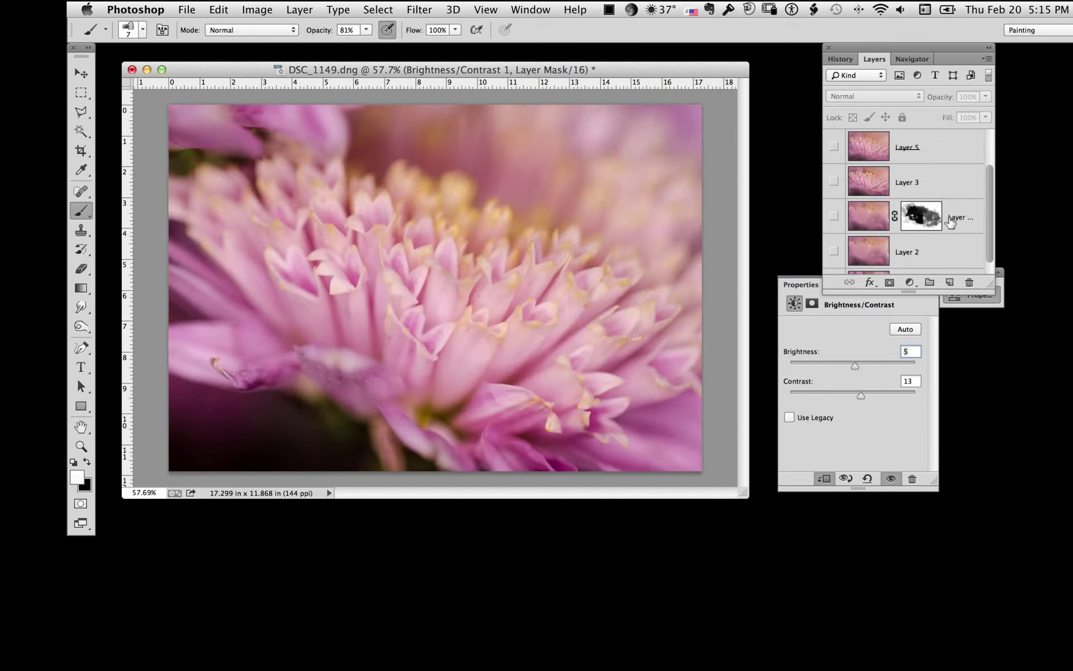
click(834, 250)
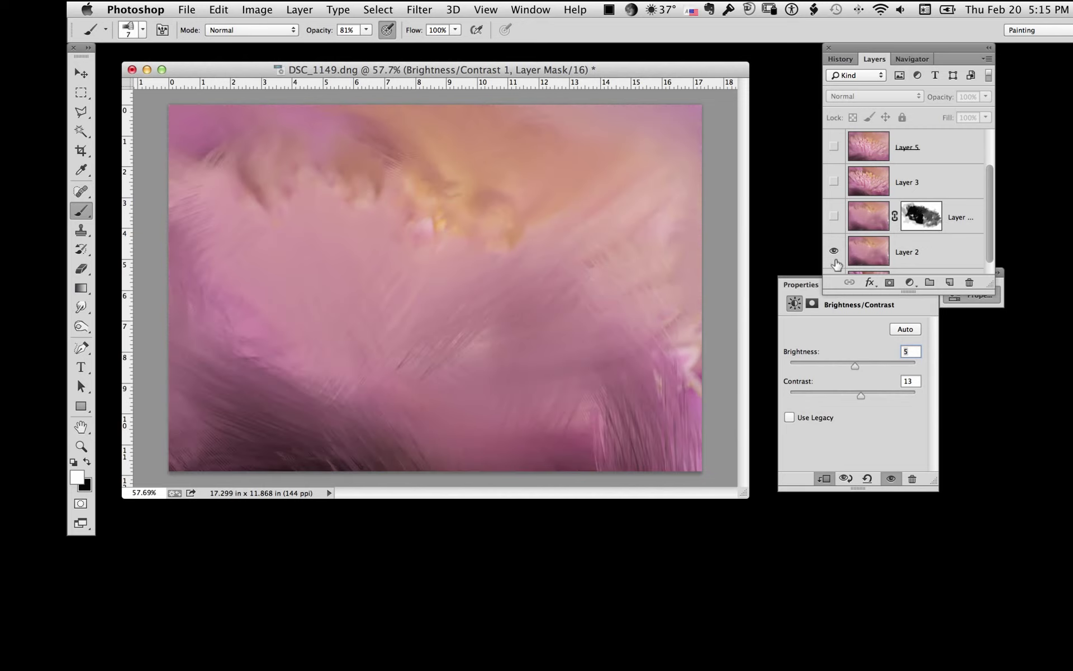
click(834, 147)
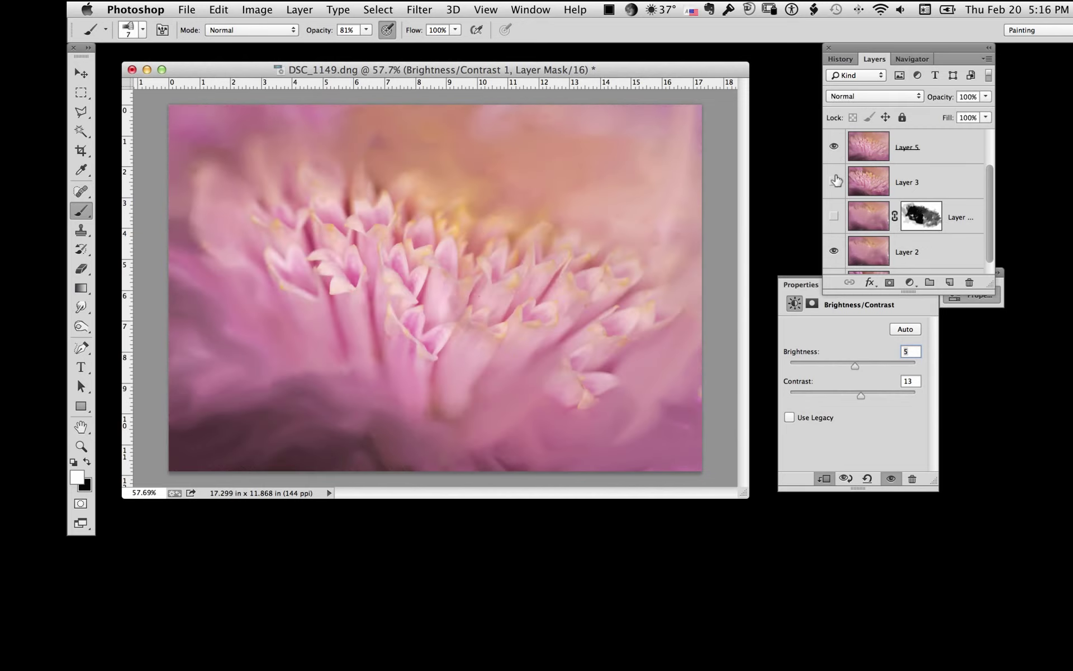
click(834, 183)
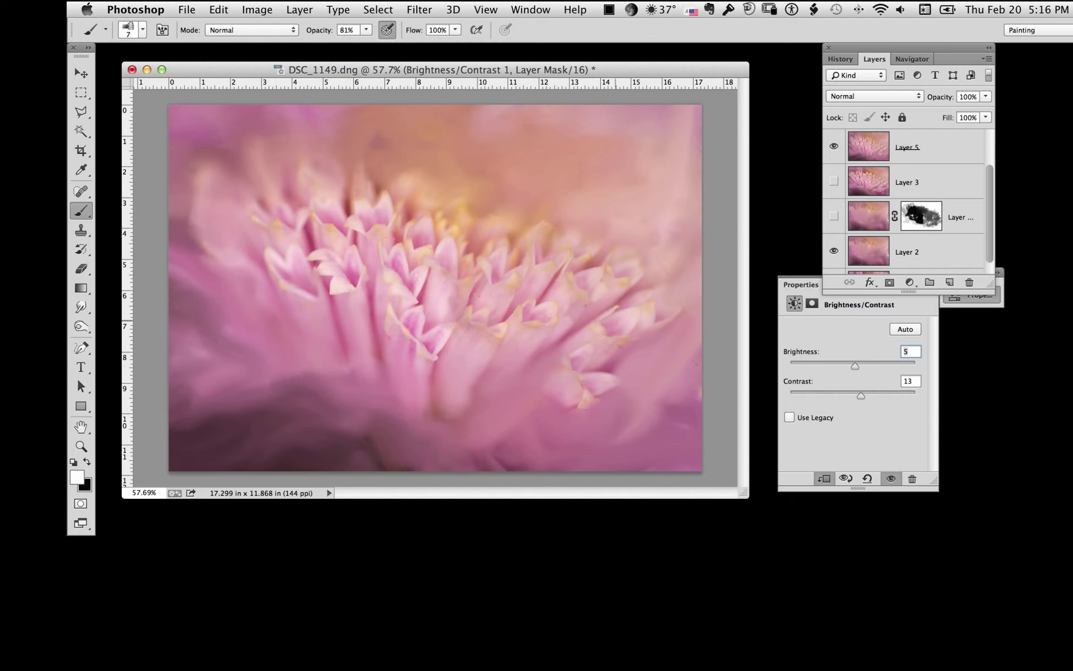